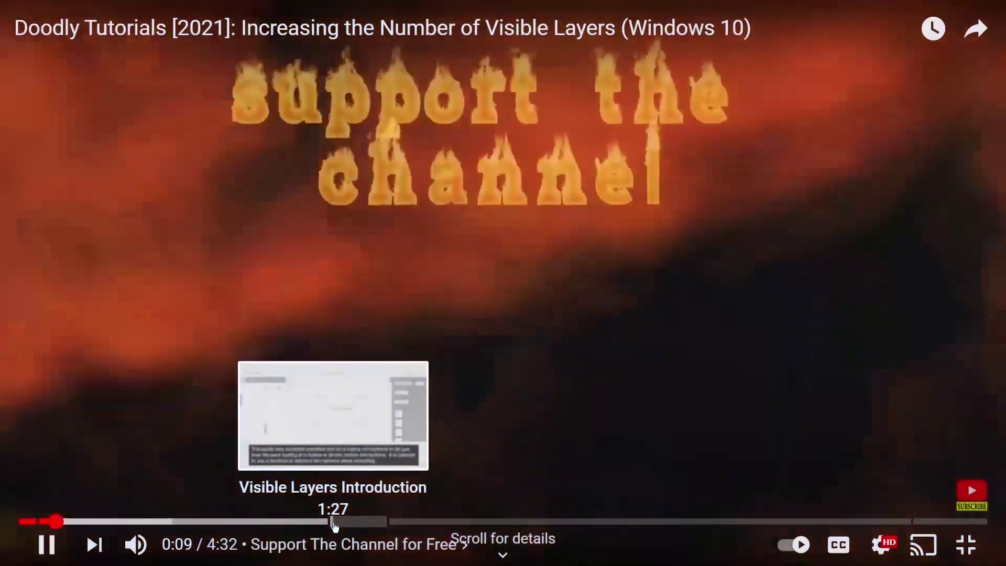
# Step: Skip the YouTube tutorial ahead to the 1:27 Visible Layers Introduction chapter
pyautogui.click(334, 522)
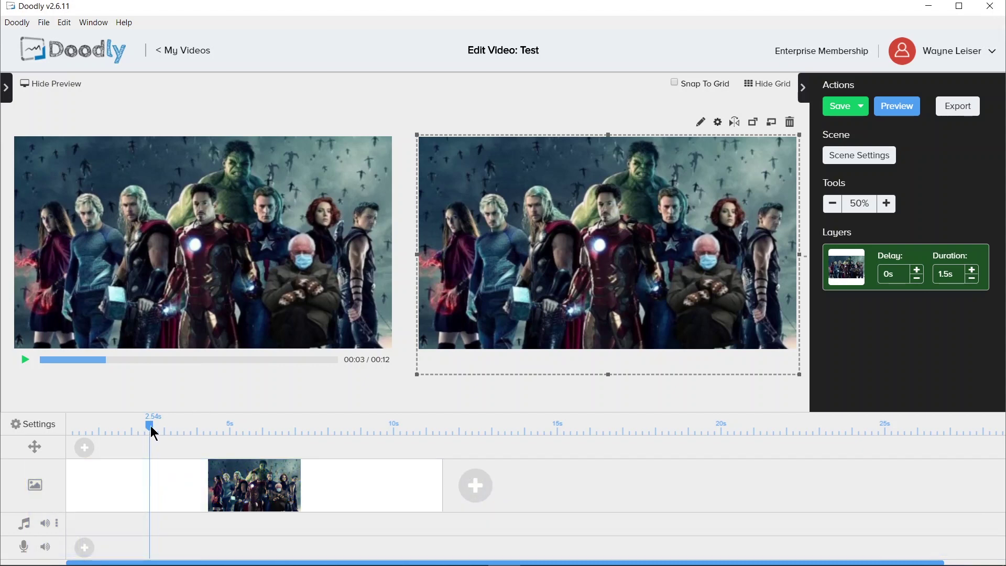
# Step: Move the playhead from 2.54s back to about 0.34s, where the Avengers image is barely faded in
pyautogui.moveTo(150, 427); pyautogui.dragTo(53, 425)
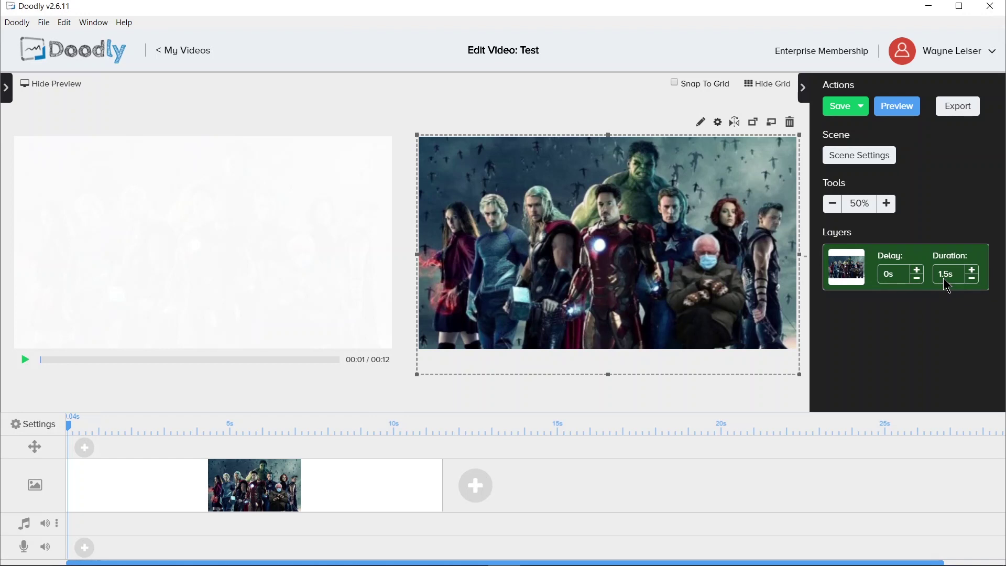
pyautogui.click(701, 122)
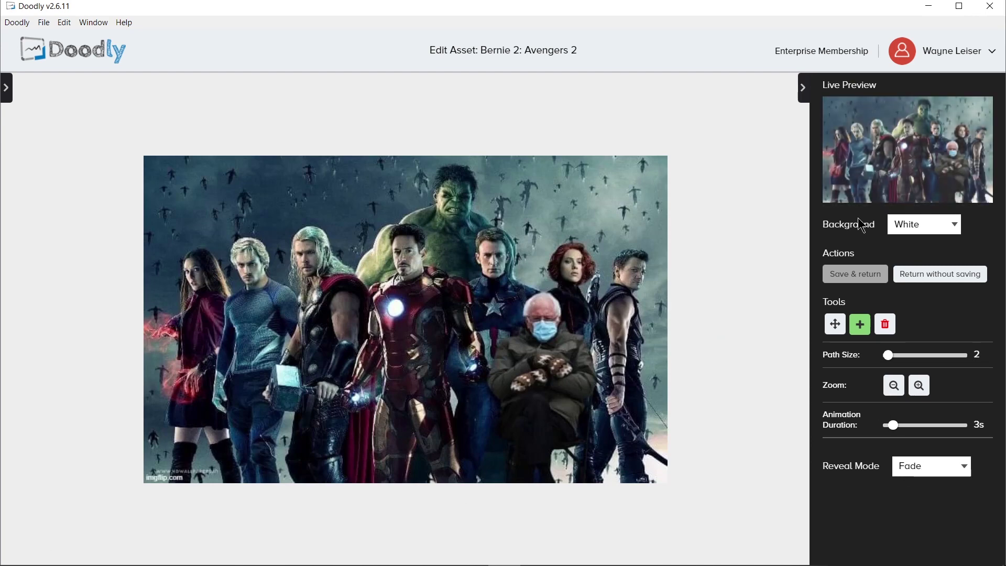
pyautogui.click(927, 276)
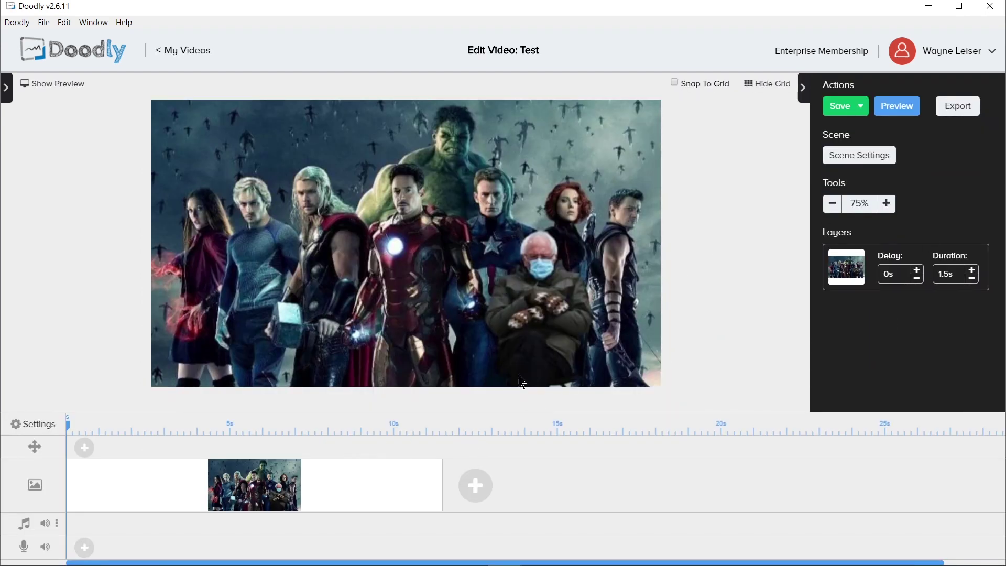
pyautogui.click(862, 157)
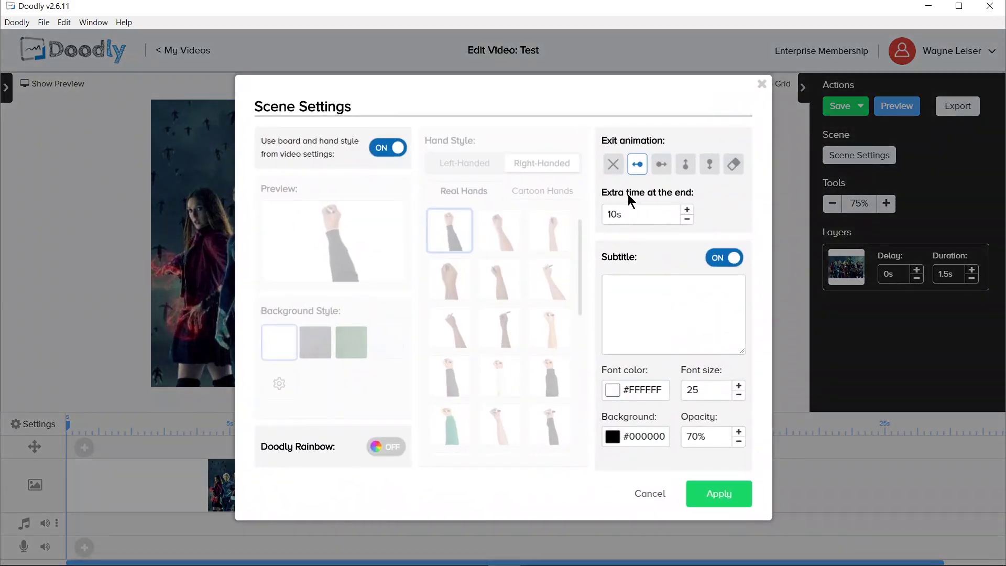
pyautogui.click(651, 494)
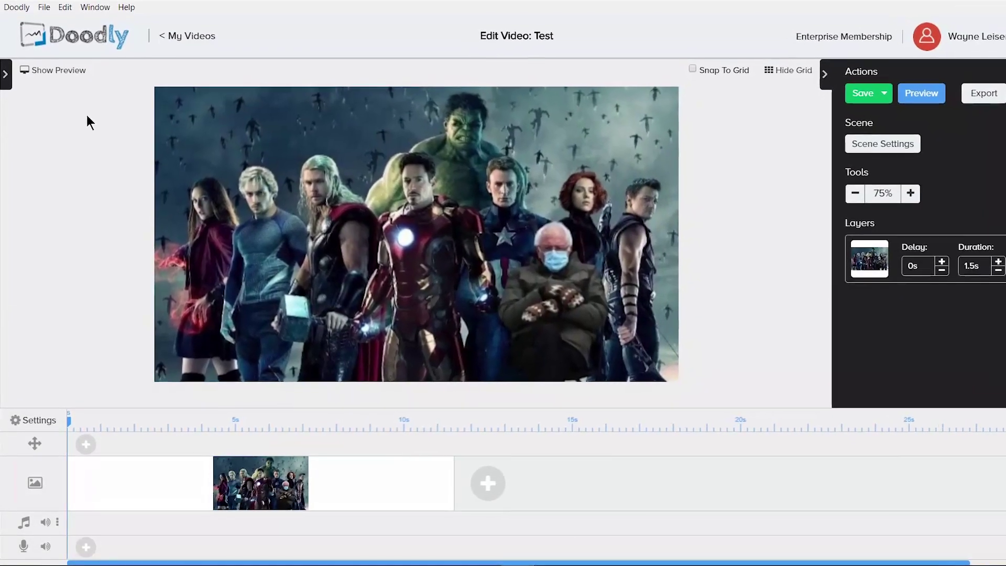
pyautogui.click(39, 73)
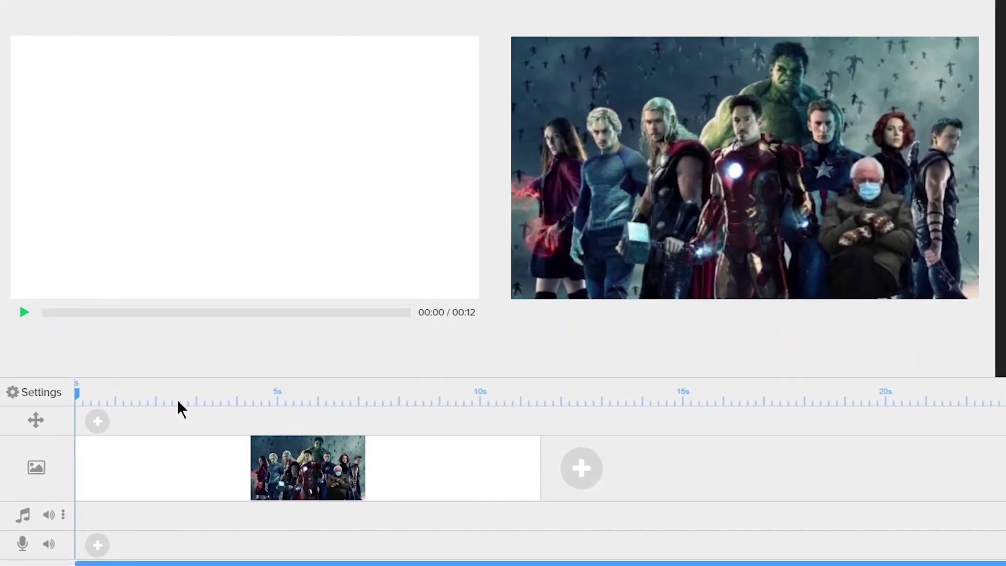
# Step: Insert a panning & zooming effect at 2.52s and stretch its clip to end at 5s
pyautogui.click(177, 399)
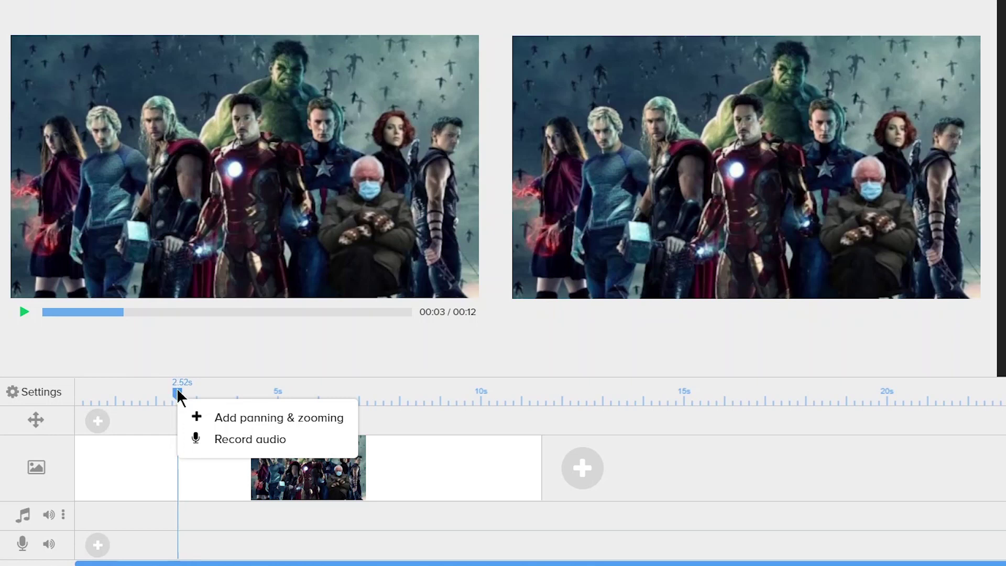
pyautogui.click(247, 424)
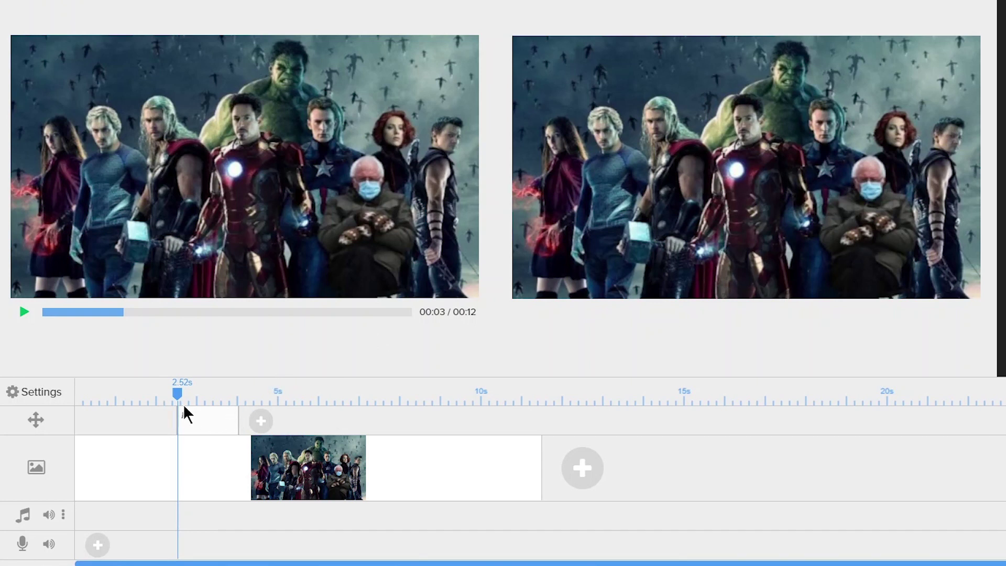
pyautogui.moveTo(225, 413)
pyautogui.moveTo(196, 427)
pyautogui.moveTo(241, 430); pyautogui.dragTo(276, 425)
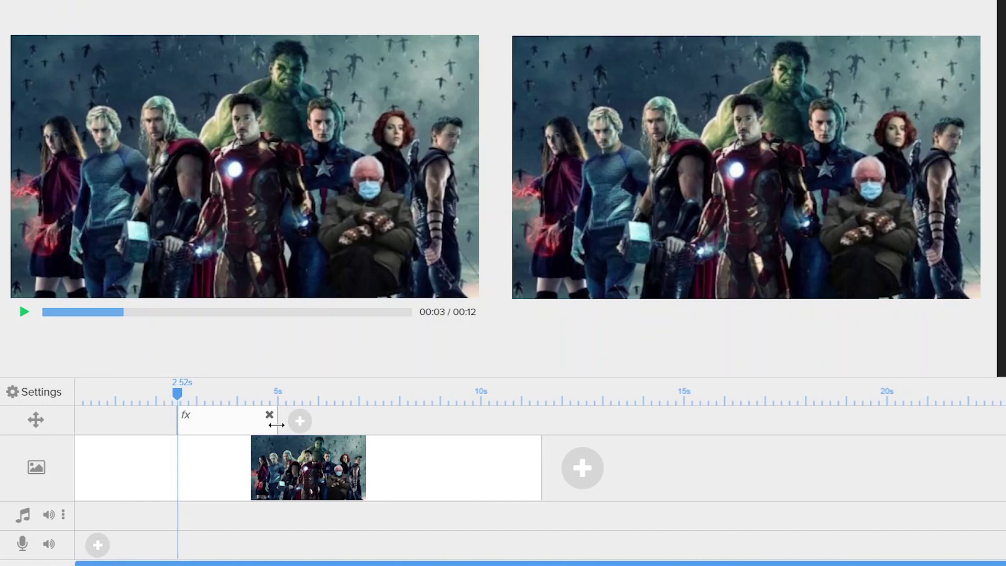
# Step: Shrink the End frame onto the image's top-left corner through Iron Man and apply it
pyautogui.click(228, 428)
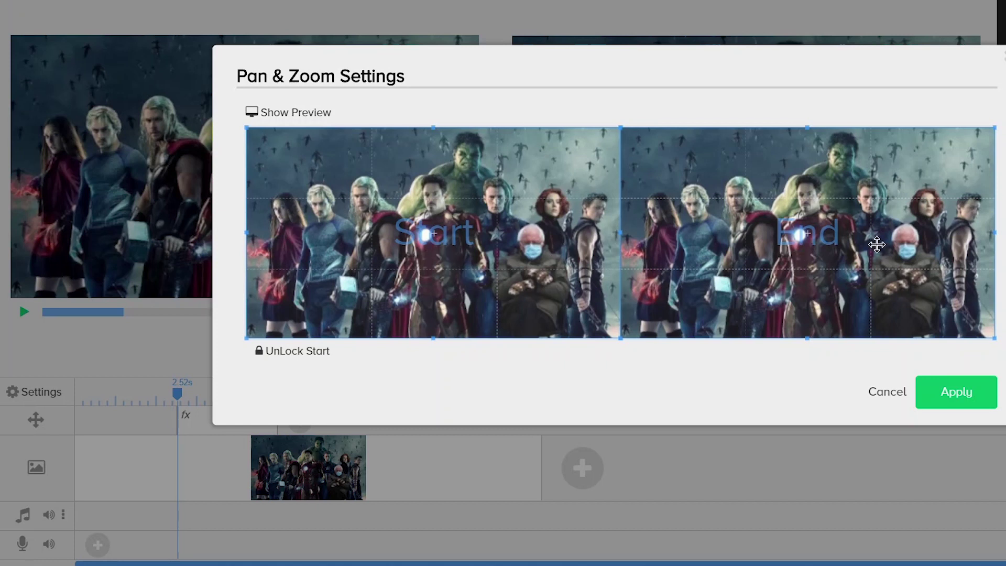
pyautogui.moveTo(995, 234); pyautogui.dragTo(834, 259)
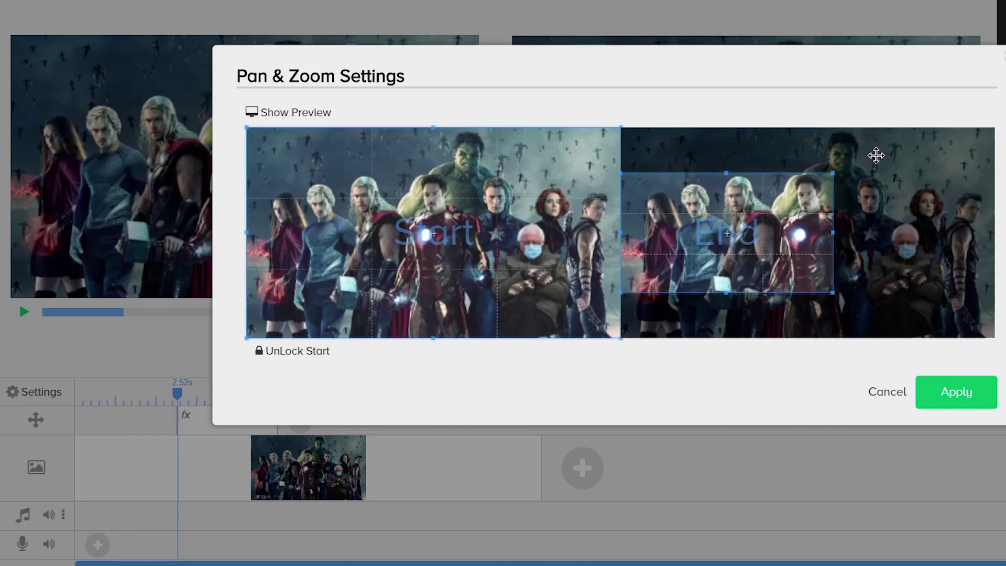
pyautogui.moveTo(785, 245); pyautogui.dragTo(772, 190)
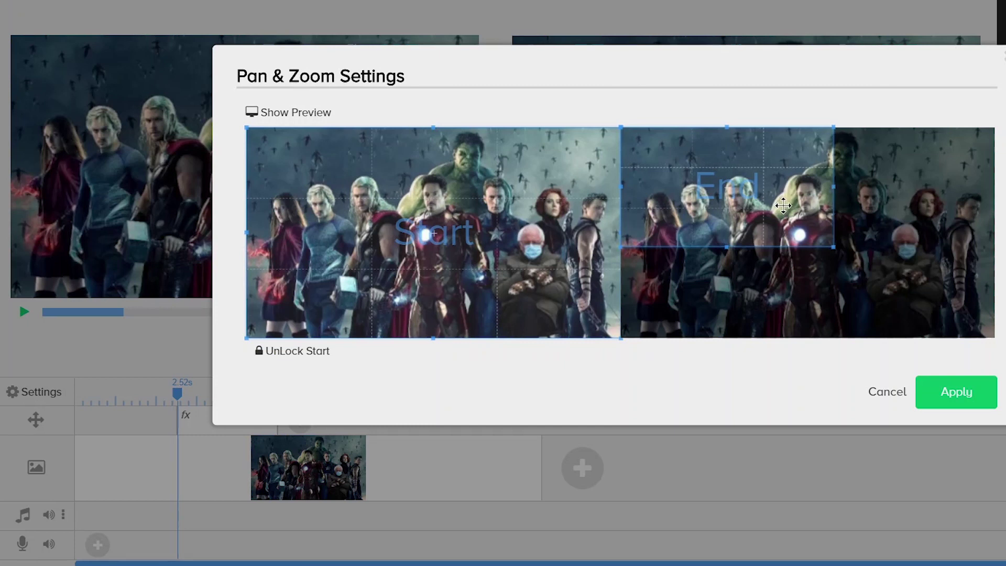
pyautogui.moveTo(789, 198); pyautogui.dragTo(879, 210)
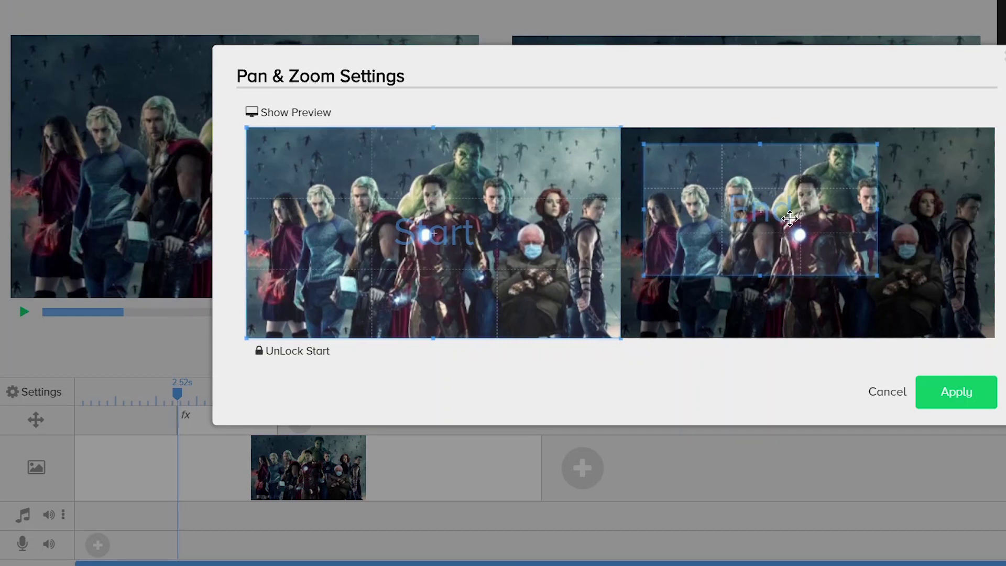
pyautogui.moveTo(792, 227); pyautogui.dragTo(788, 229)
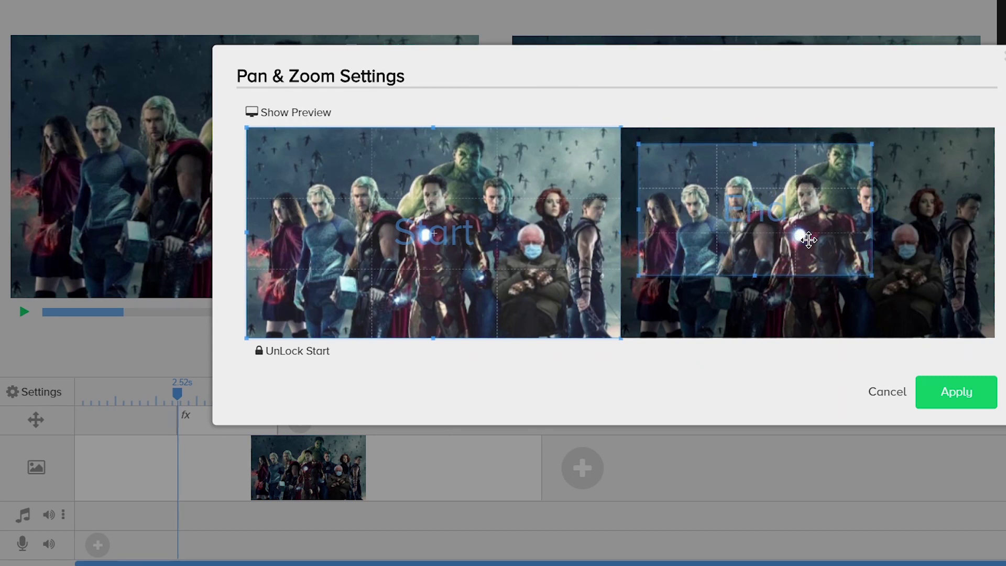
pyautogui.moveTo(806, 238); pyautogui.dragTo(781, 220)
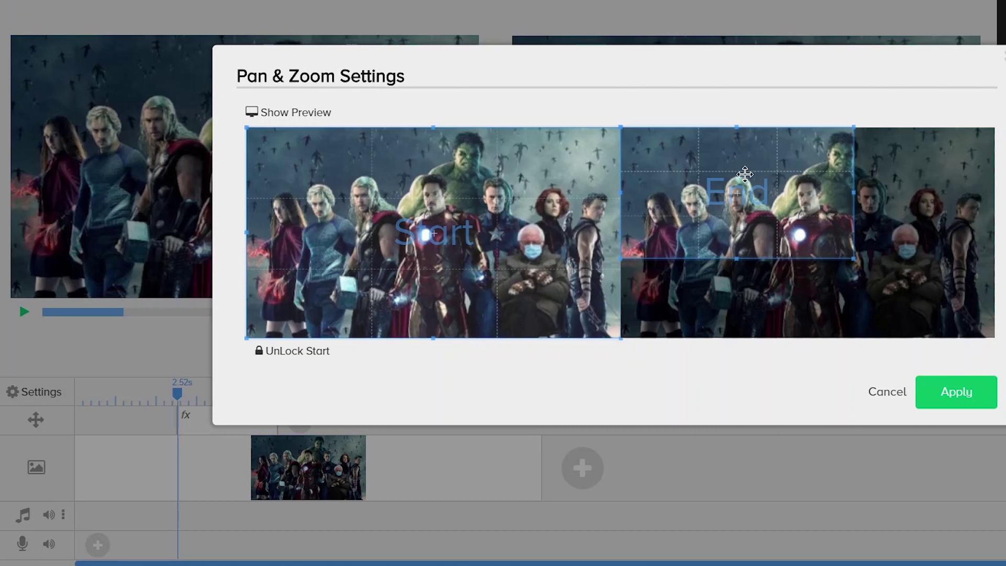
pyautogui.click(964, 400)
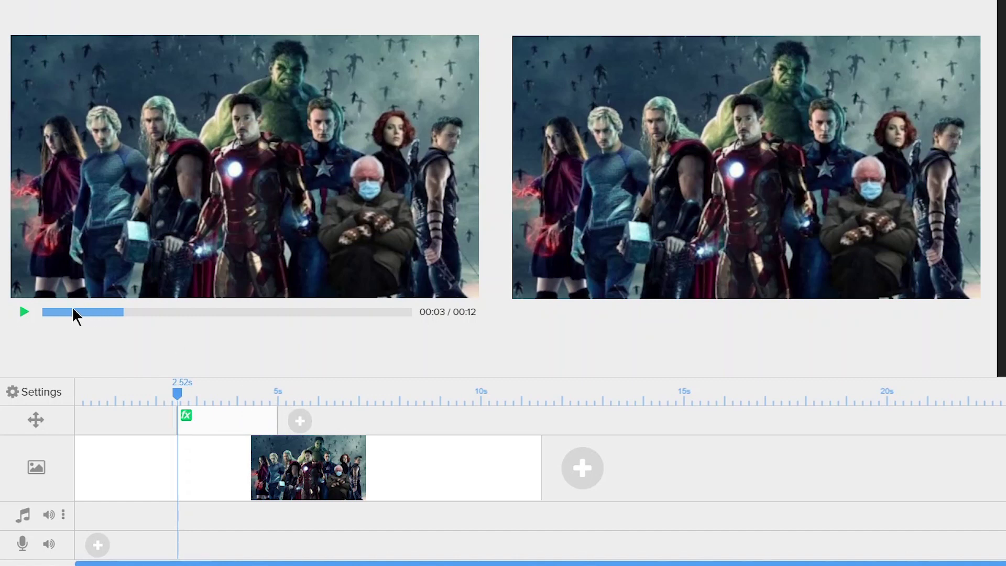
# Step: Play the scene preview and stop it once the zoom-in finishes
pyautogui.click(44, 313)
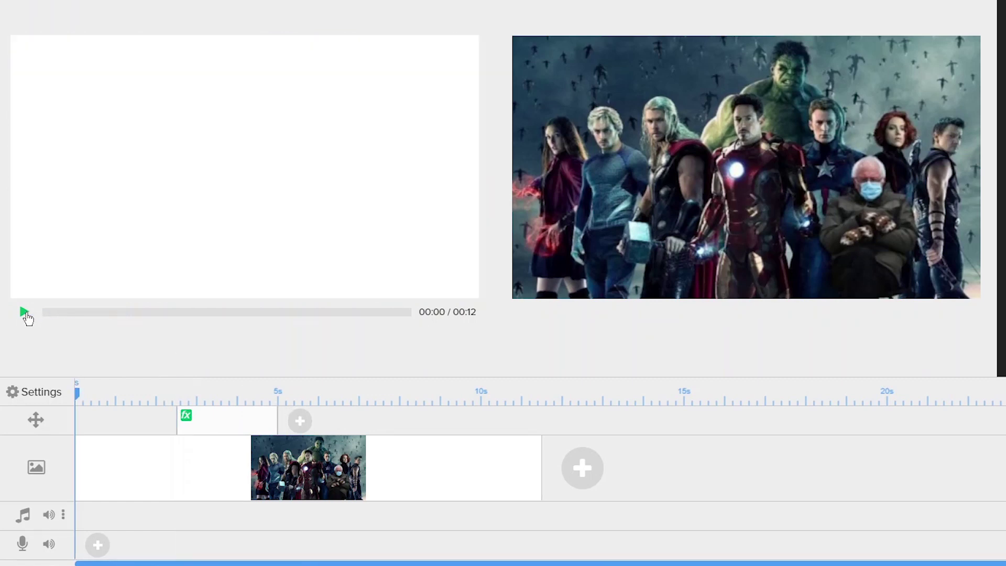
pyautogui.click(24, 312)
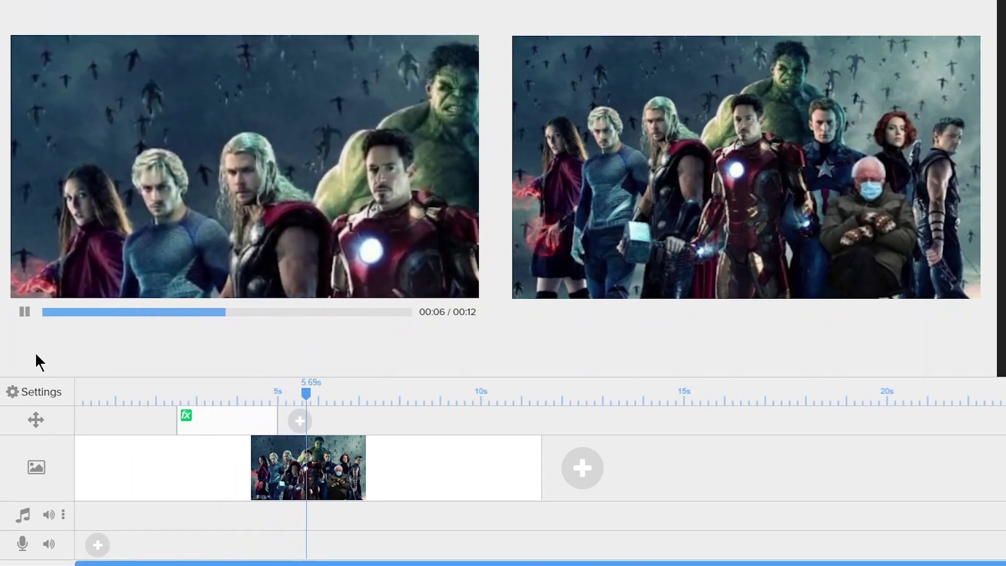
pyautogui.click(24, 311)
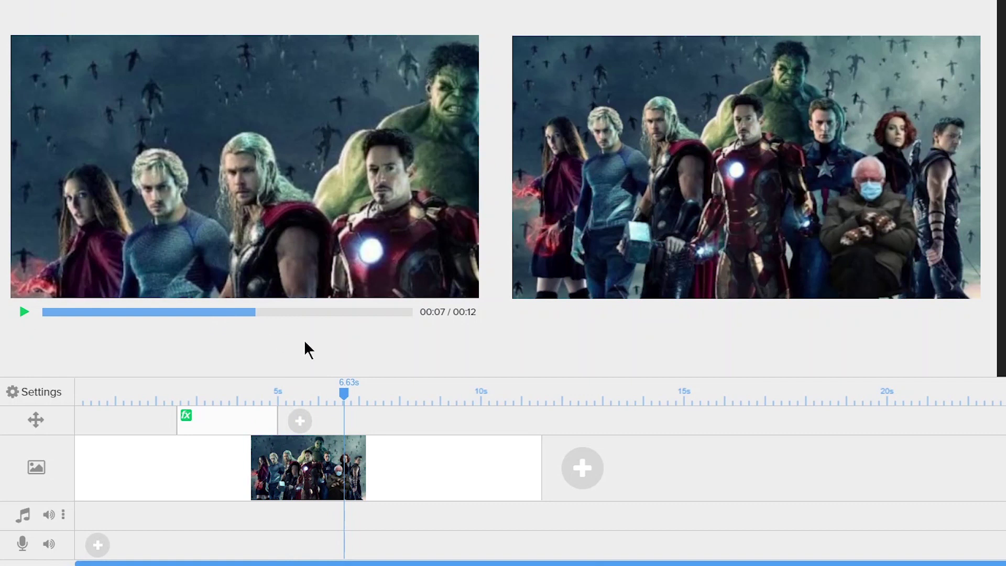
# Step: Add a second pan-and-zoom effect at 5s and lengthen it to about 7s
pyautogui.click(300, 422)
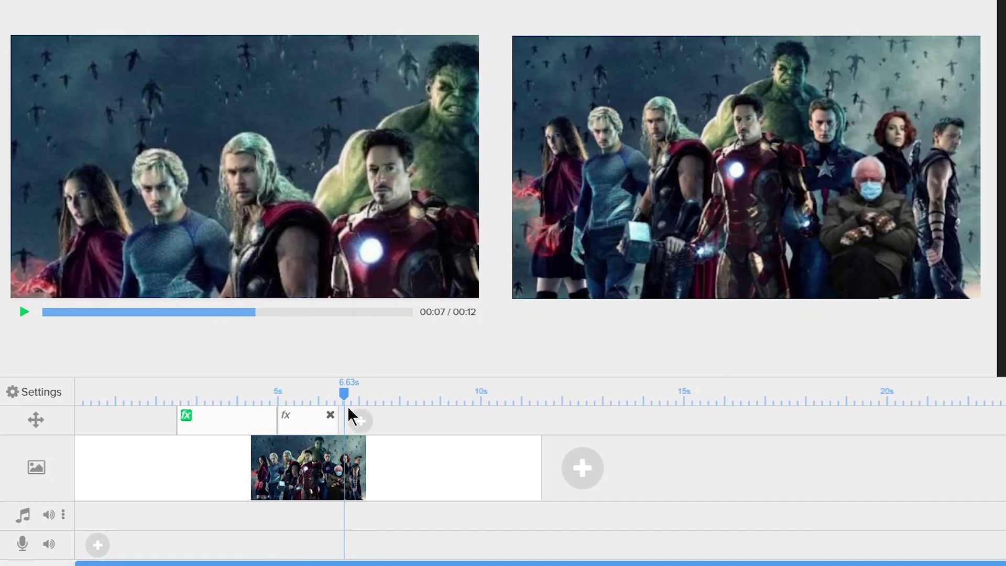
pyautogui.moveTo(347, 391); pyautogui.dragTo(224, 390)
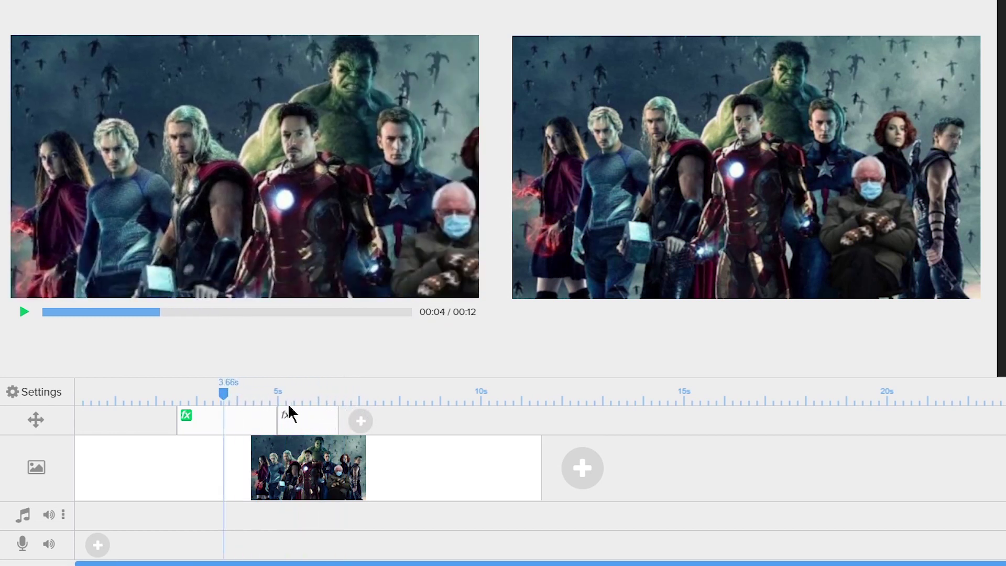
pyautogui.moveTo(339, 422)
pyautogui.moveTo(337, 425); pyautogui.dragTo(360, 417)
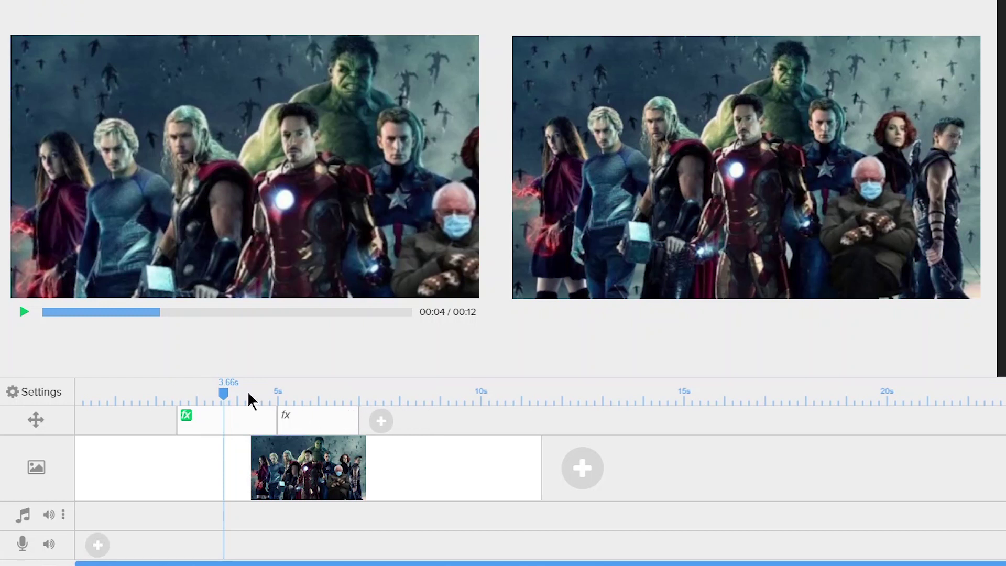
# Step: Drag the second effect's End box over to the right-hand heroes and apply it
pyautogui.click(316, 428)
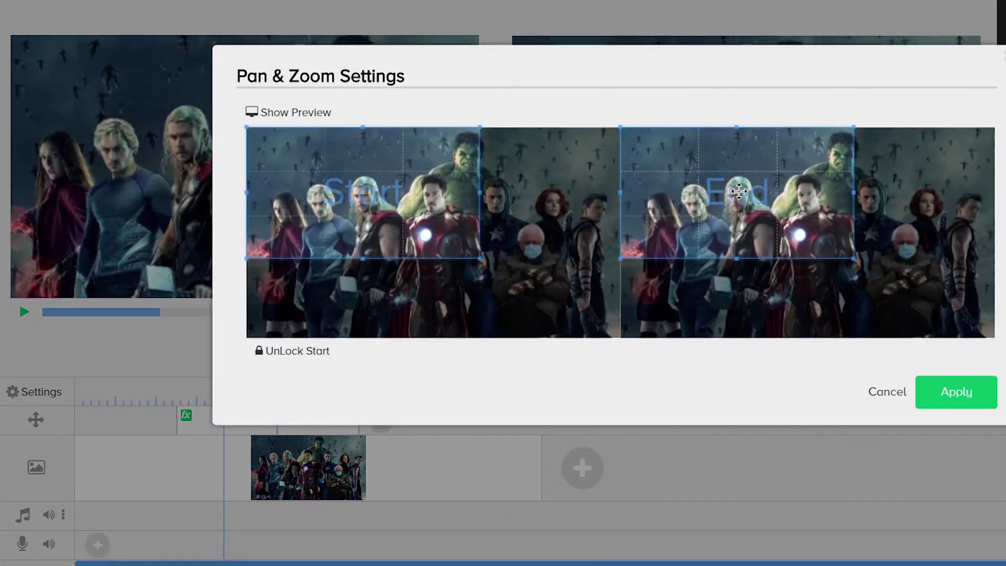
pyautogui.moveTo(726, 189); pyautogui.dragTo(866, 170)
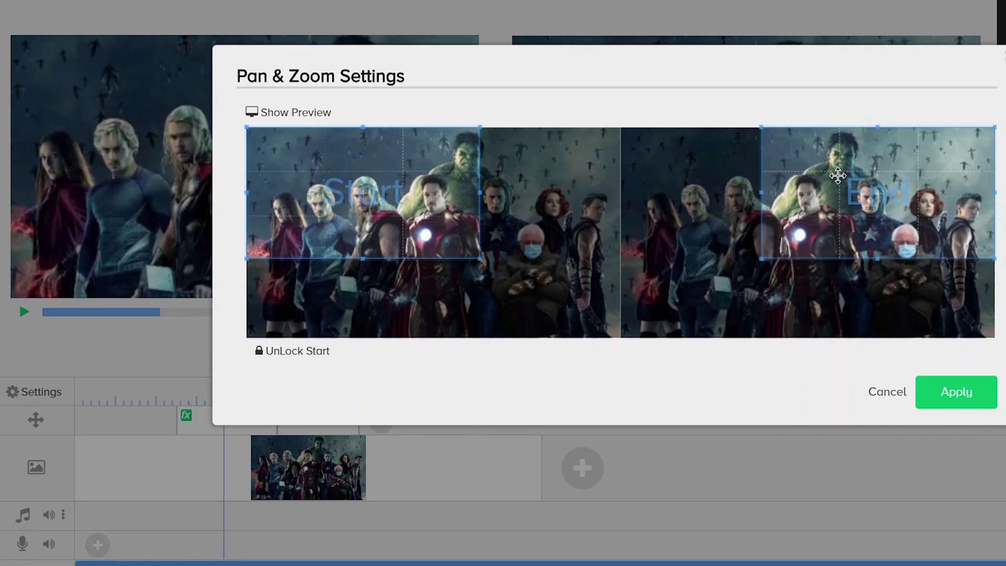
pyautogui.click(952, 397)
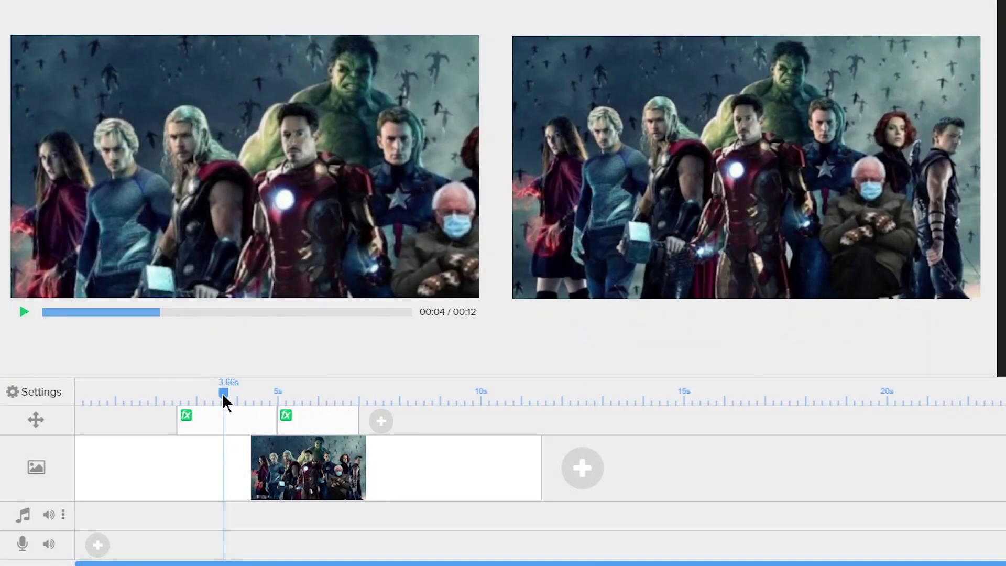
# Step: Replay the scene, then drag the second pan effect to start around 6s
pyautogui.moveTo(222, 394); pyautogui.dragTo(42, 362)
pyautogui.click(24, 317)
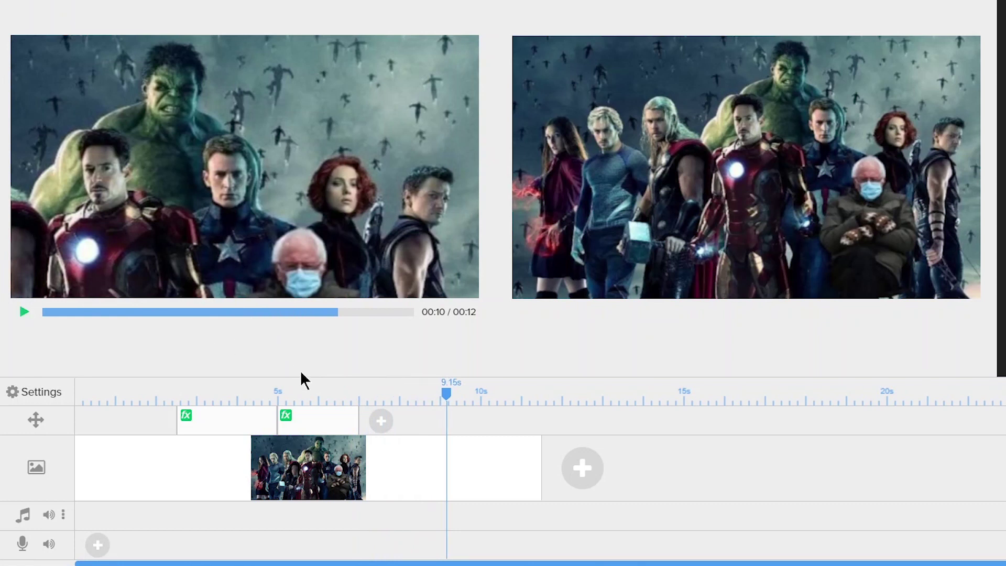
pyautogui.moveTo(315, 425); pyautogui.dragTo(328, 420)
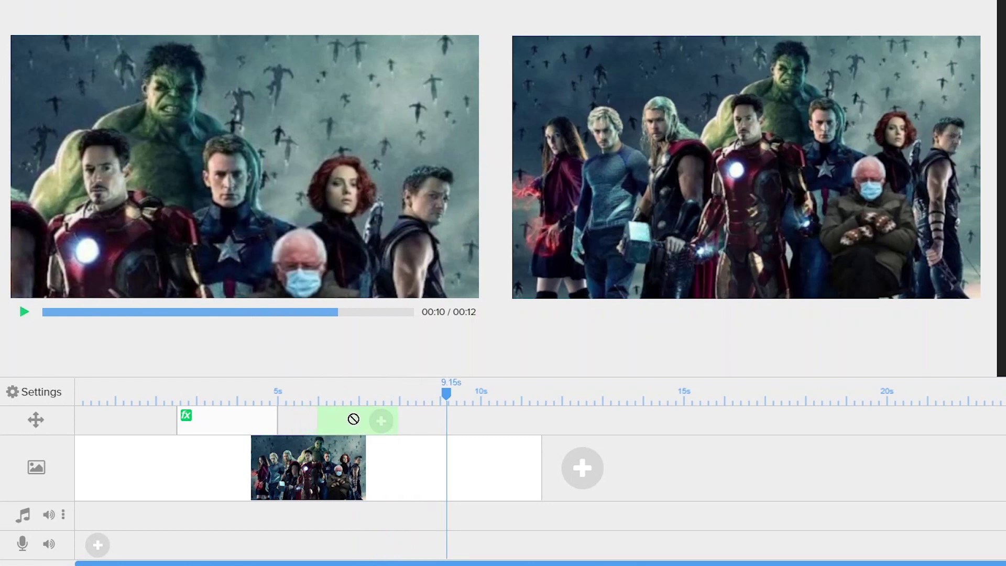
pyautogui.moveTo(353, 419)
pyautogui.mouseDown()
pyautogui.moveTo(339, 419)
pyautogui.moveTo(348, 418)
pyautogui.mouseUp()
pyautogui.moveTo(353, 418); pyautogui.dragTo(341, 423)
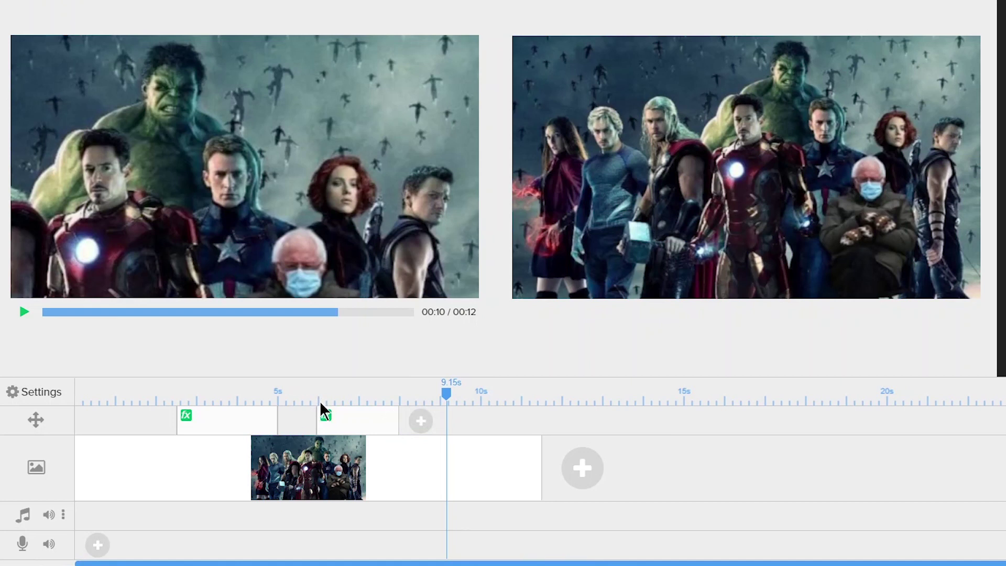
# Step: Fine-tune the second pan effect to end around 8s and replay the scene to check timing
pyautogui.moveTo(444, 388); pyautogui.dragTo(320, 390)
pyautogui.moveTo(352, 427)
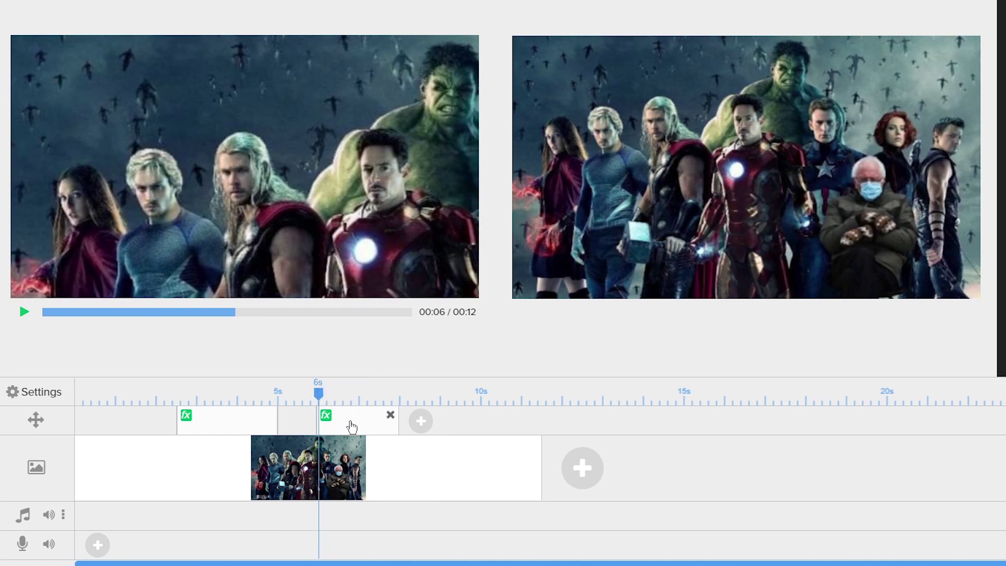
pyautogui.moveTo(351, 427); pyautogui.dragTo(405, 390)
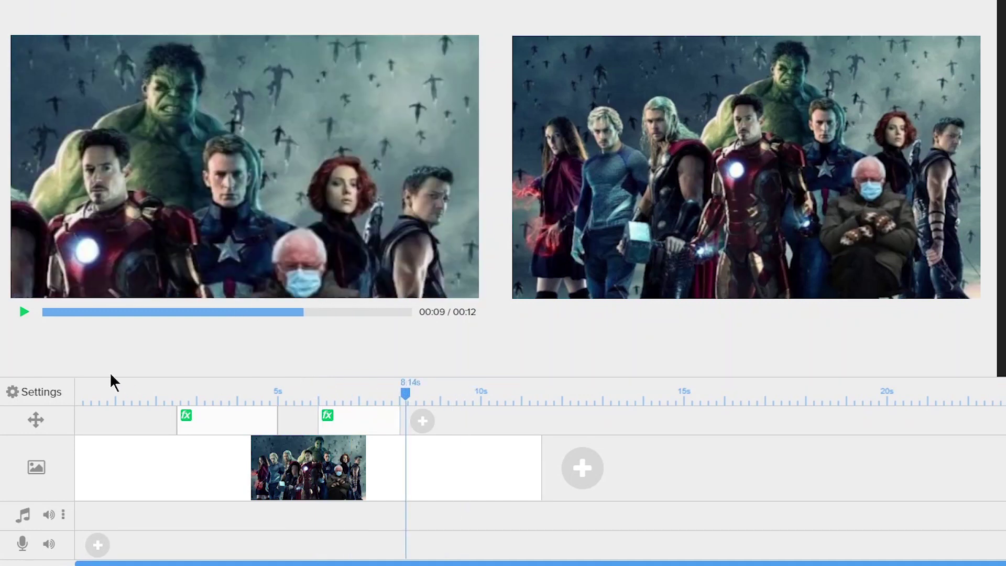
pyautogui.moveTo(92, 399); pyautogui.dragTo(72, 392)
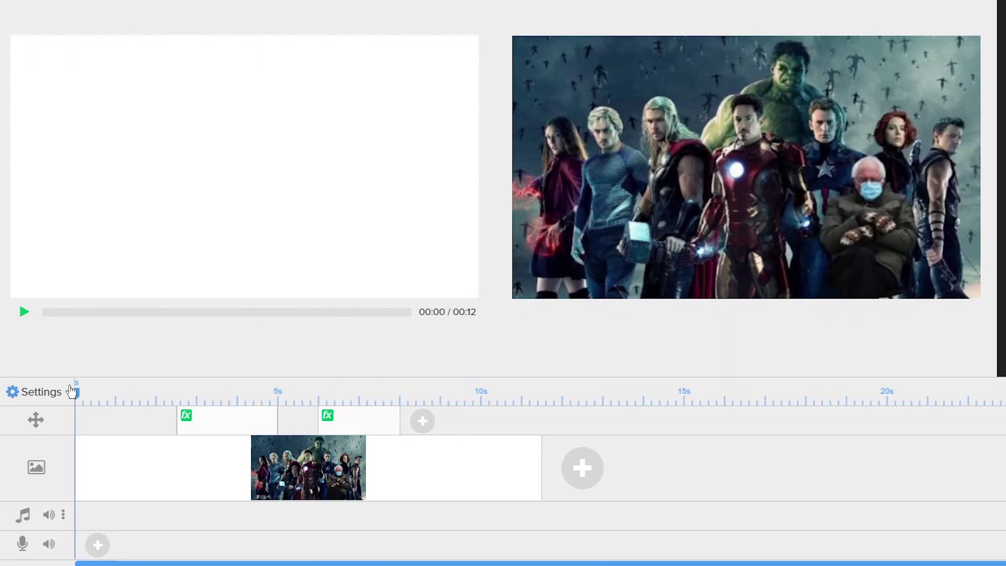
pyautogui.click(25, 313)
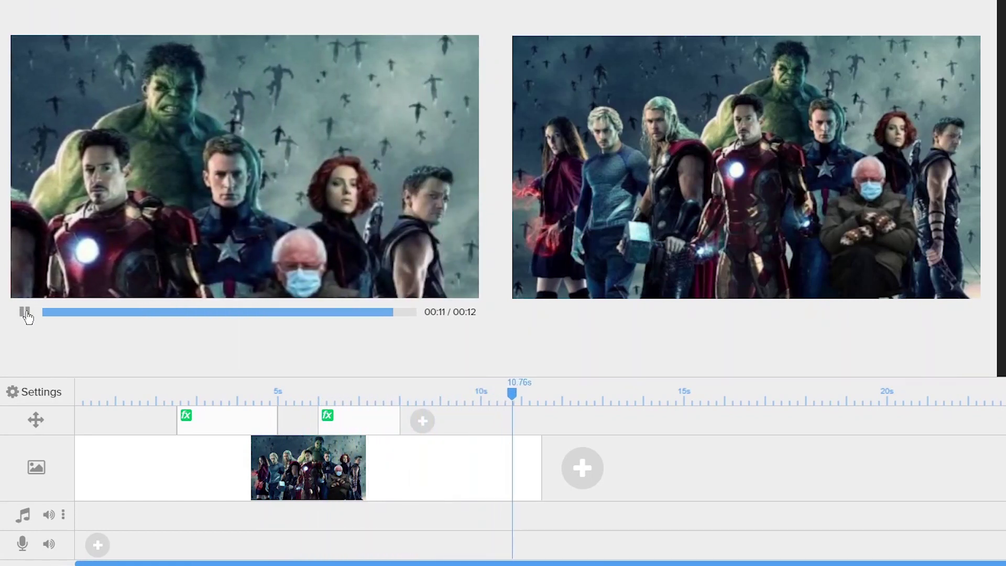
pyautogui.click(25, 312)
pyautogui.moveTo(512, 393); pyautogui.dragTo(386, 389)
# Step: Add a third pan-and-zoom effect at 9.02s and stretch it toward 11s
pyautogui.click(441, 397)
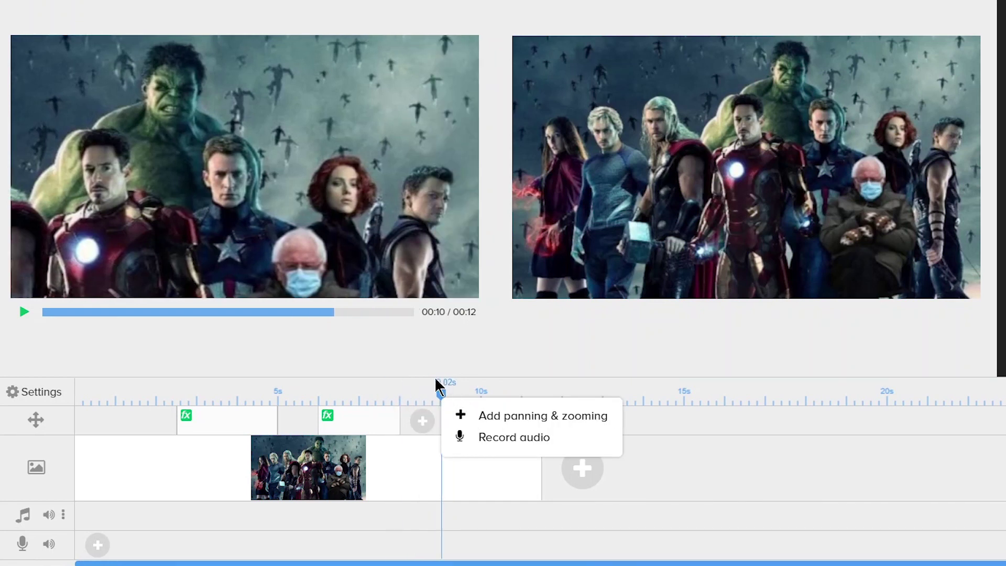
pyautogui.click(496, 417)
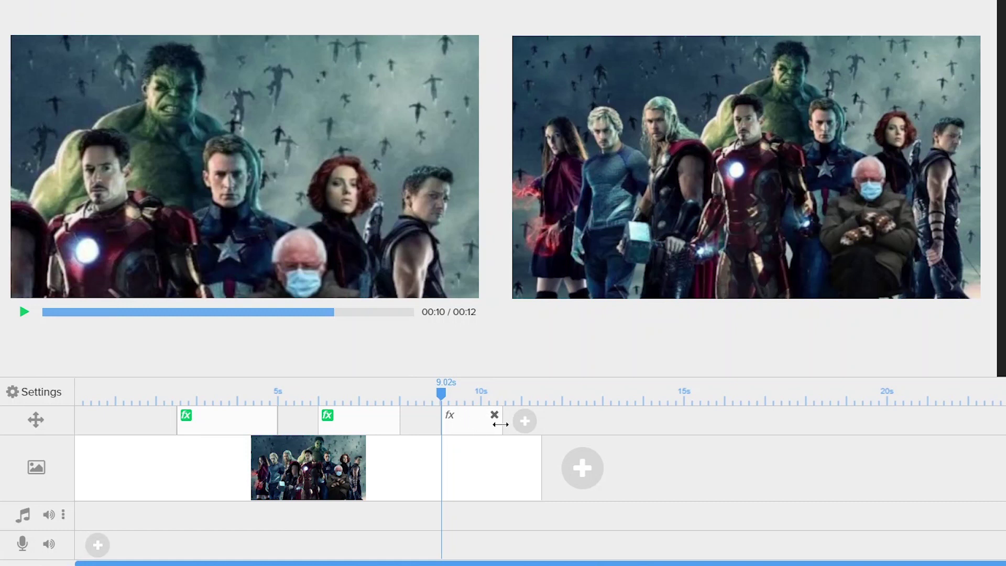
pyautogui.moveTo(500, 424); pyautogui.dragTo(520, 423)
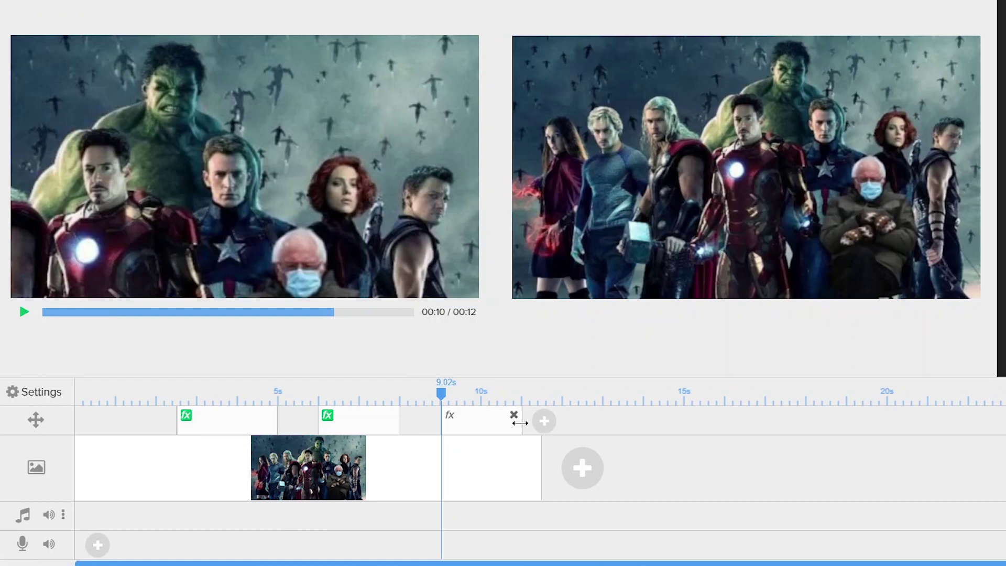
# Step: Move the third effect's End box back to the image's left side and apply it
pyautogui.click(474, 428)
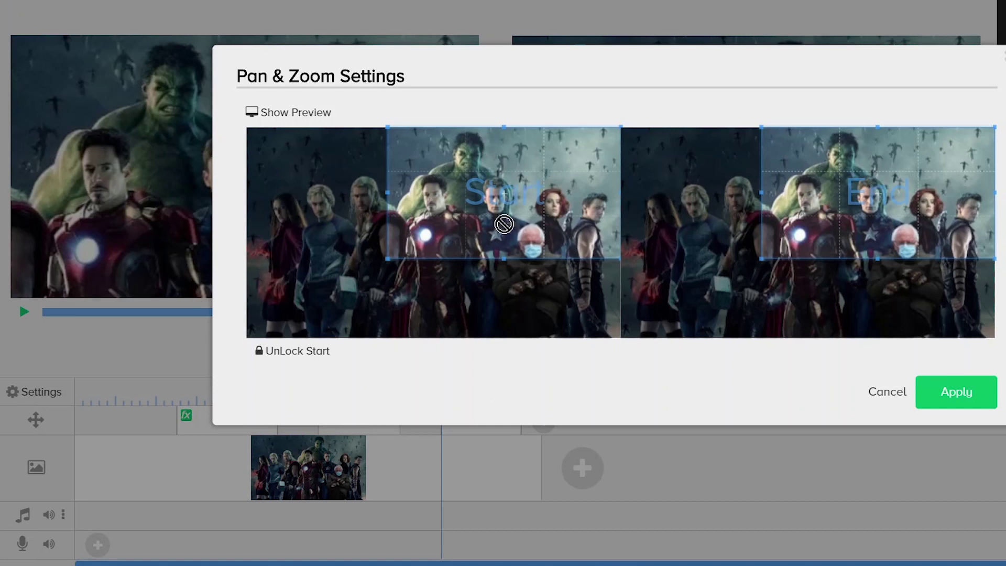
pyautogui.moveTo(884, 194); pyautogui.dragTo(742, 178)
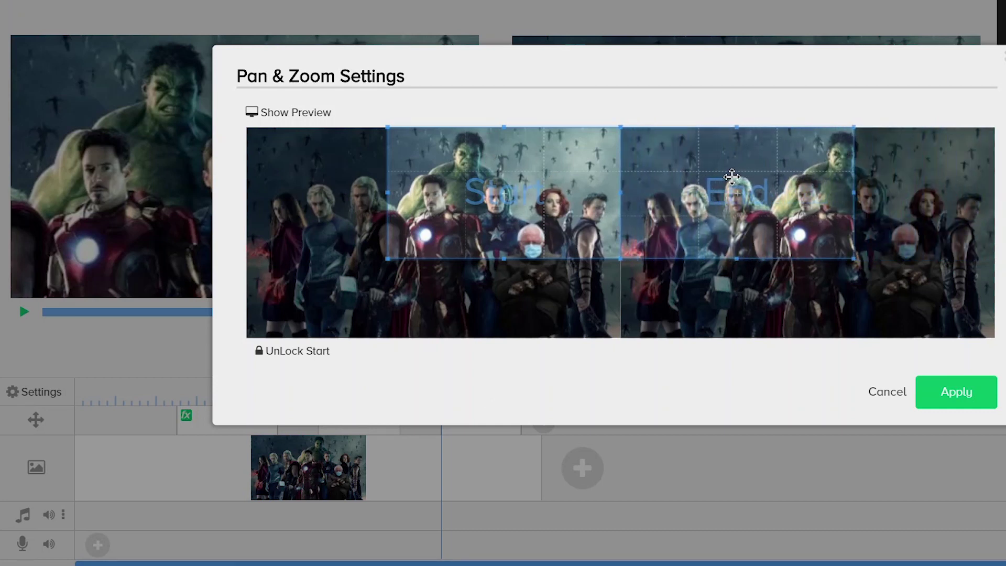
pyautogui.click(959, 401)
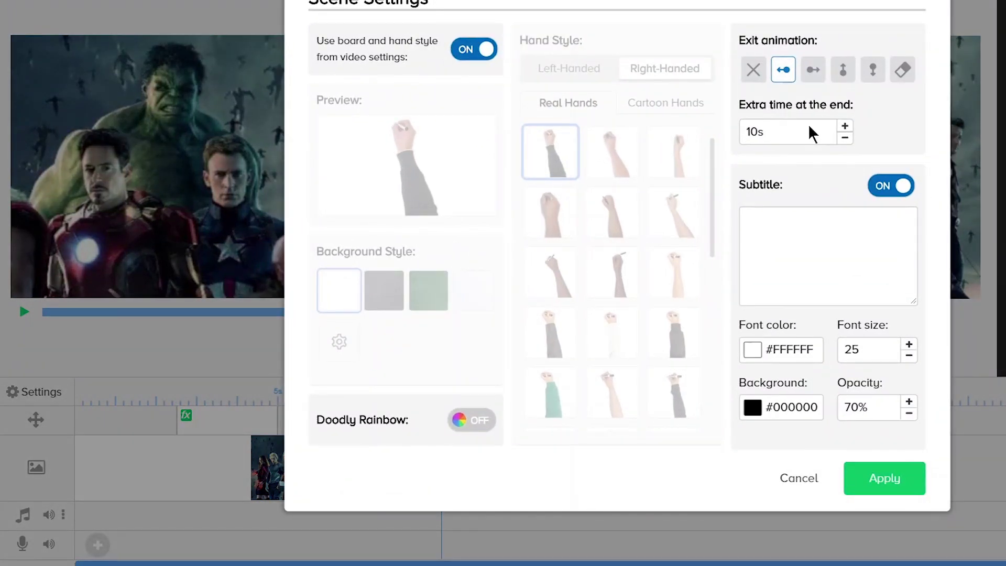
# Step: Change Scene Settings' Extra time at the end from 10s to 15s and apply
pyautogui.moveTo(804, 134); pyautogui.dragTo(694, 140)
pyautogui.press('Right')
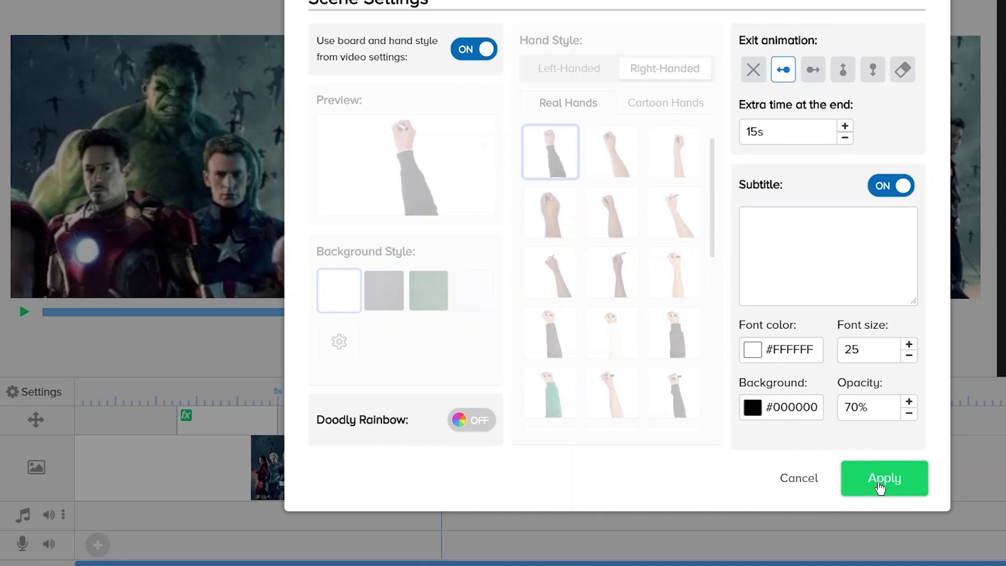
pyautogui.click(879, 483)
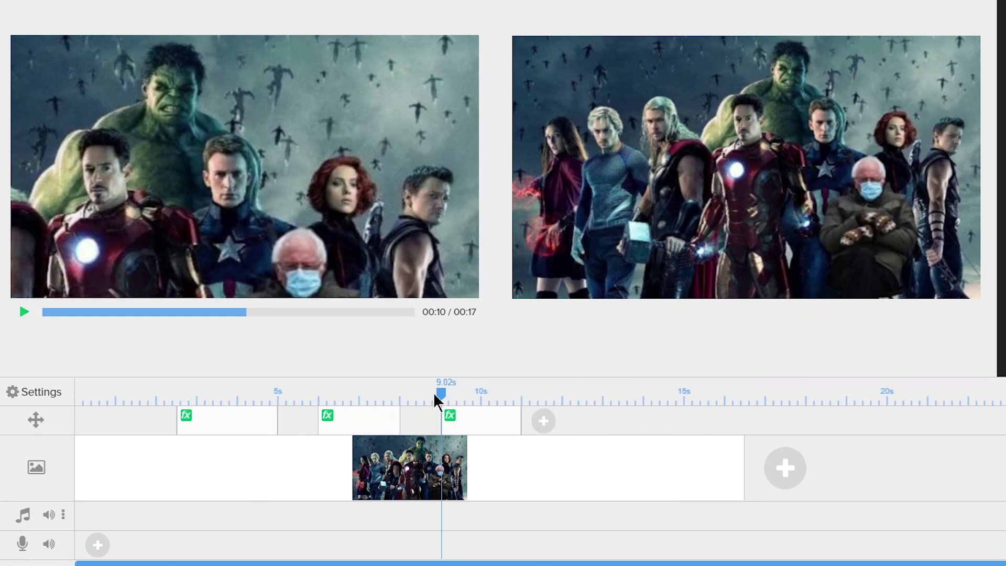
pyautogui.moveTo(436, 392); pyautogui.dragTo(539, 391)
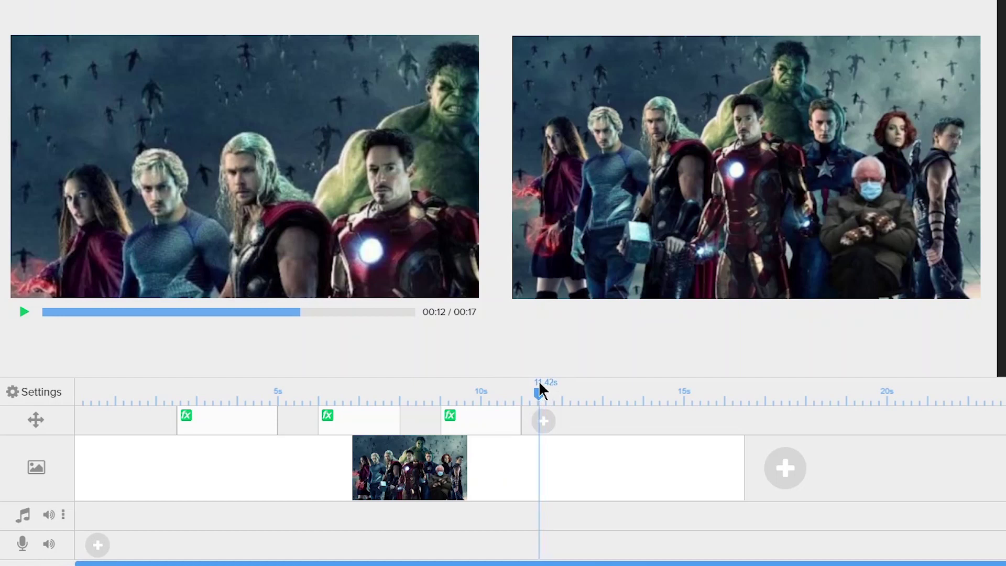
pyautogui.click(562, 402)
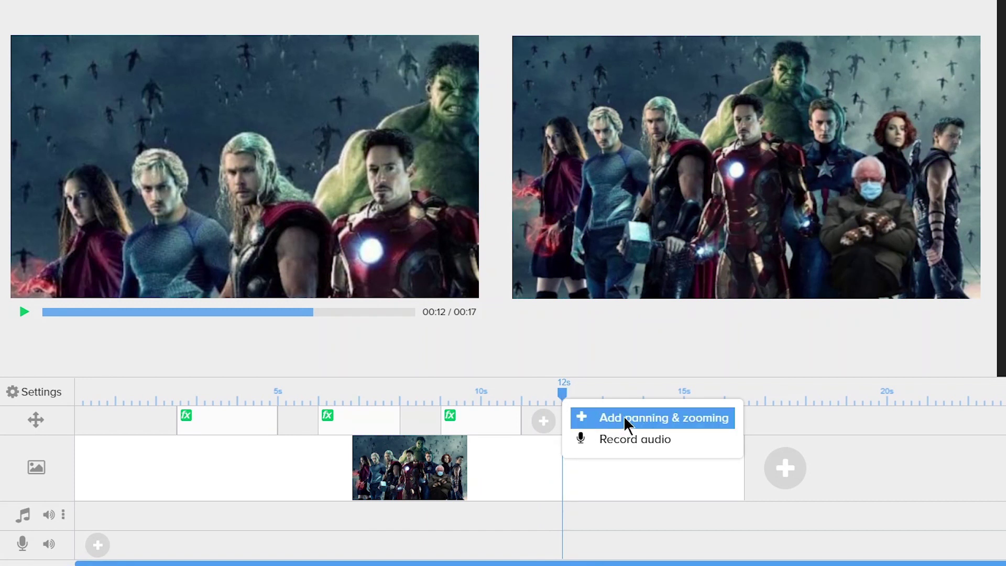
pyautogui.click(626, 414)
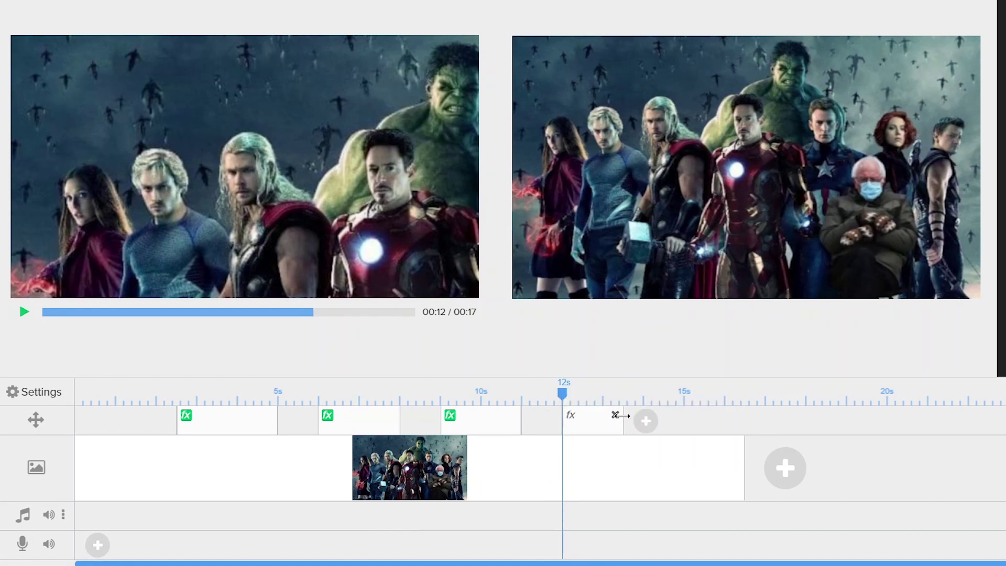
pyautogui.click(615, 415)
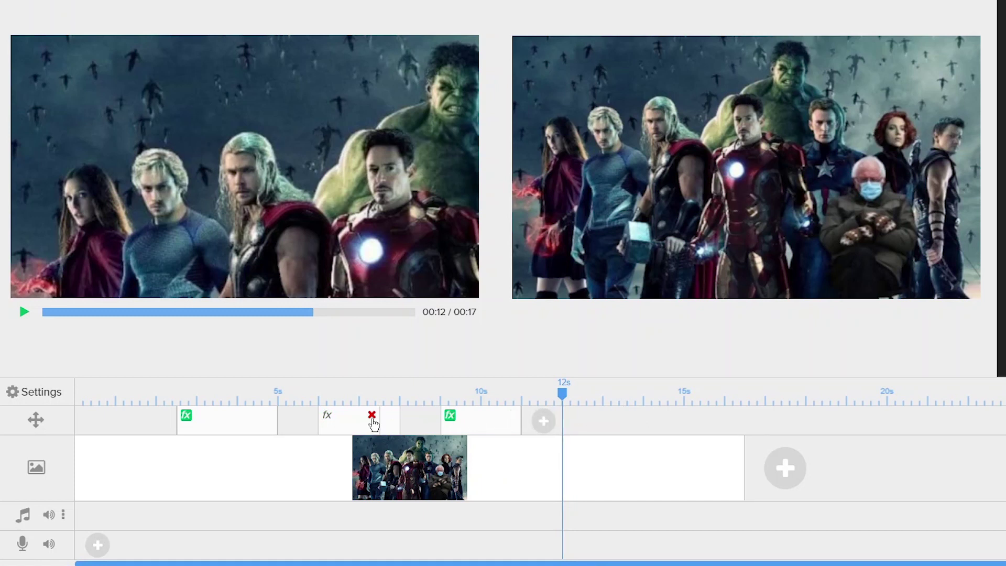
# Step: Place a new Pan & Zoom block at 12s on the effects track and stretch it to about 14s
pyautogui.moveTo(398, 423)
pyautogui.moveTo(360, 427)
pyautogui.moveTo(380, 427); pyautogui.dragTo(507, 407)
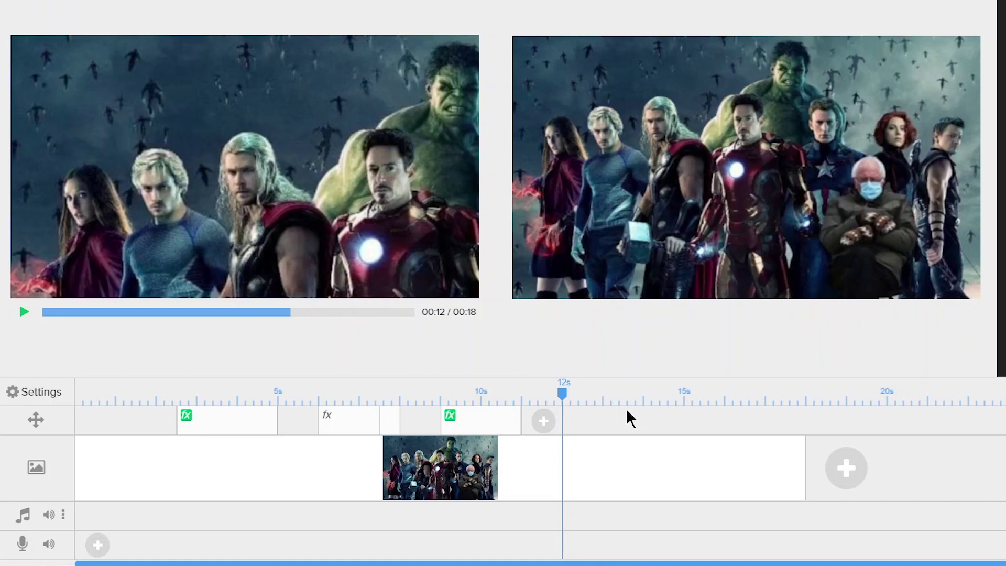
pyautogui.hotkey('ctrl', 'z')
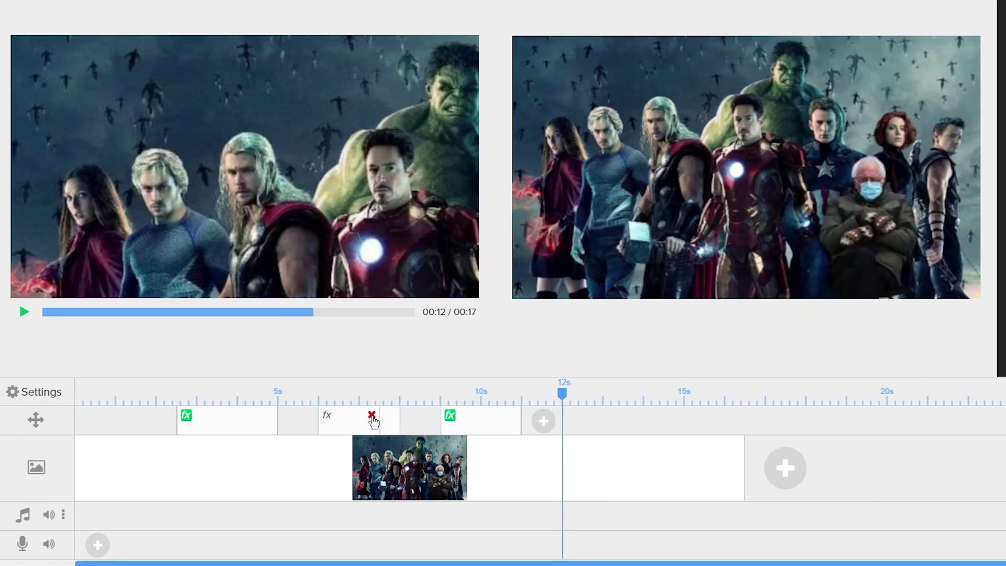
pyautogui.moveTo(358, 426); pyautogui.dragTo(601, 427)
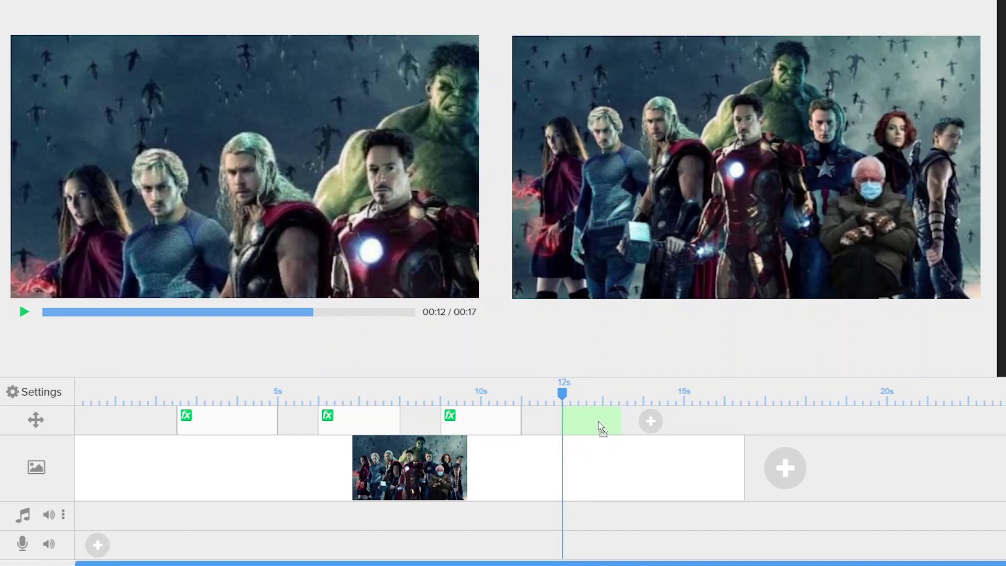
pyautogui.moveTo(600, 423); pyautogui.dragTo(602, 422)
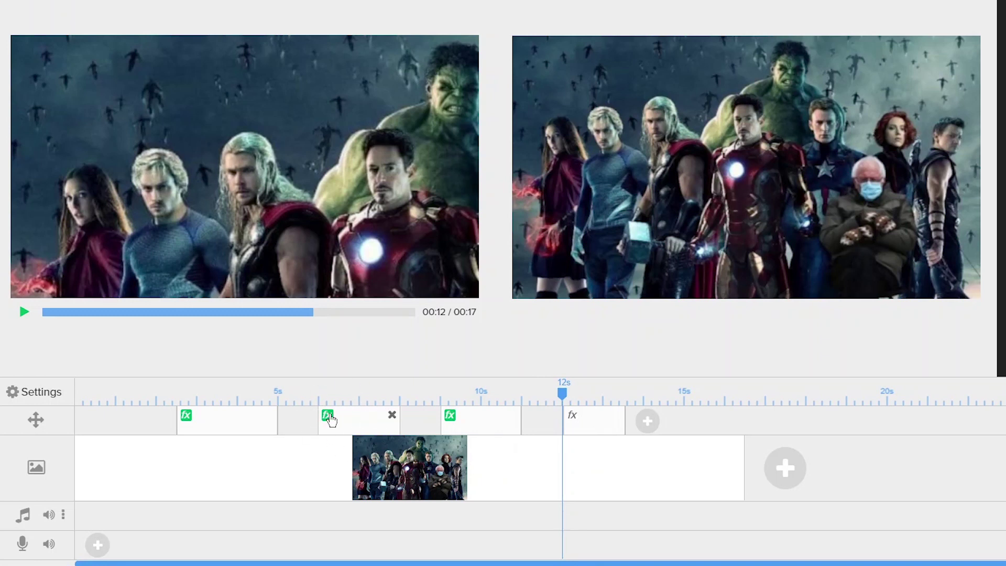
pyautogui.moveTo(602, 417); pyautogui.dragTo(360, 427)
pyautogui.moveTo(575, 418)
pyautogui.moveTo(623, 425); pyautogui.dragTo(641, 422)
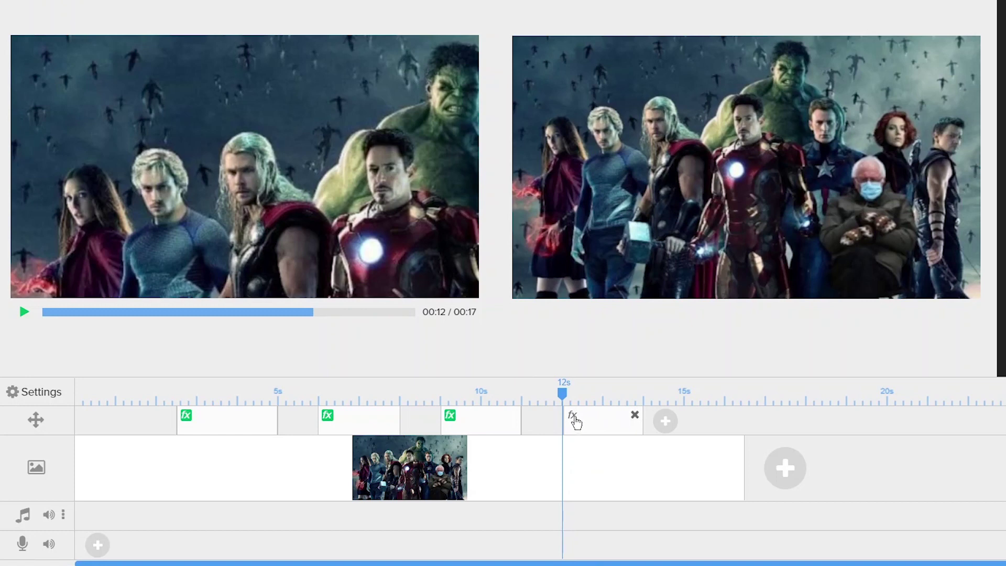
pyautogui.click(600, 425)
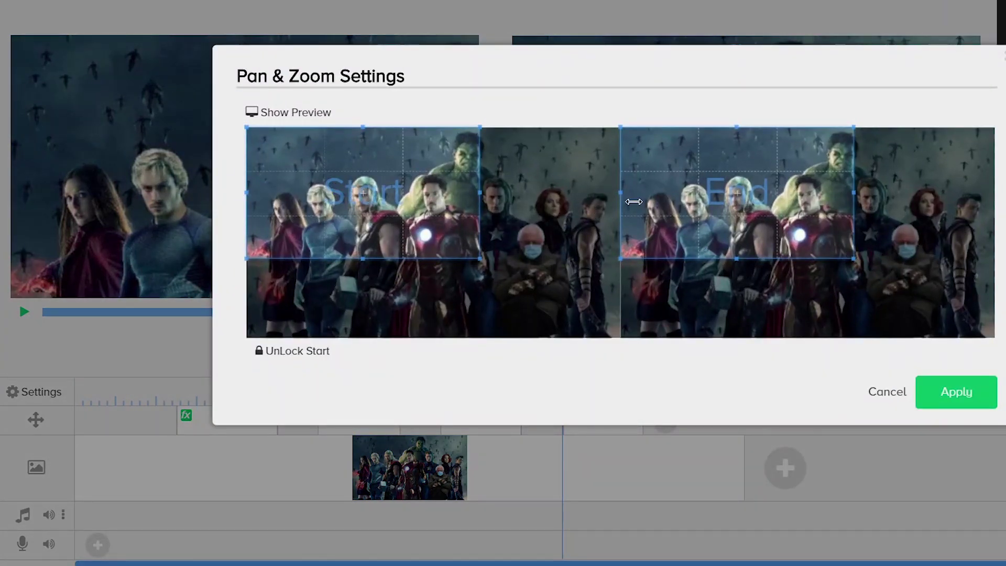
# Step: Set the 12s effect's End frame to the full Avengers image, apply it, and rewind to 0s
pyautogui.moveTo(854, 260); pyautogui.dragTo(994, 338)
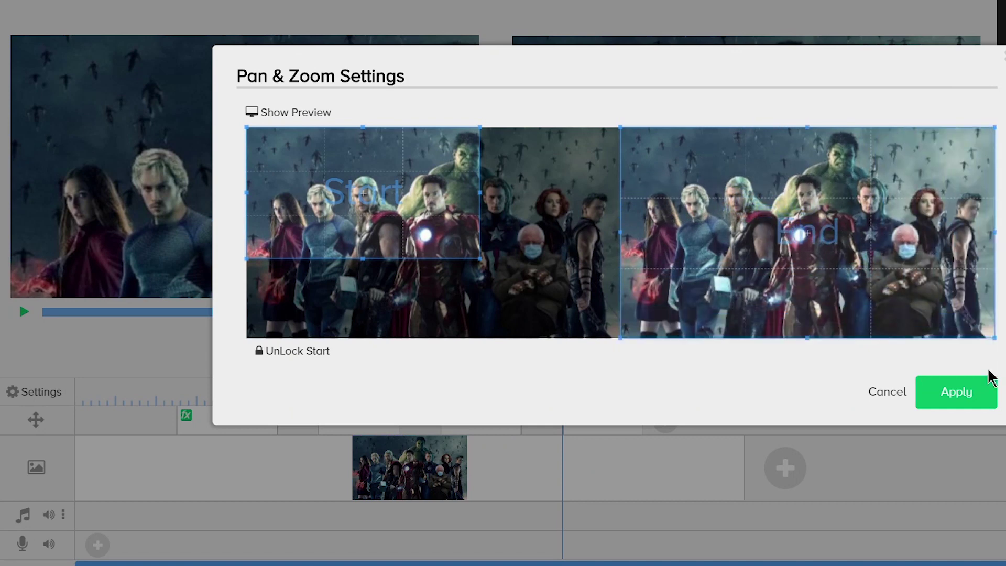
pyautogui.click(956, 399)
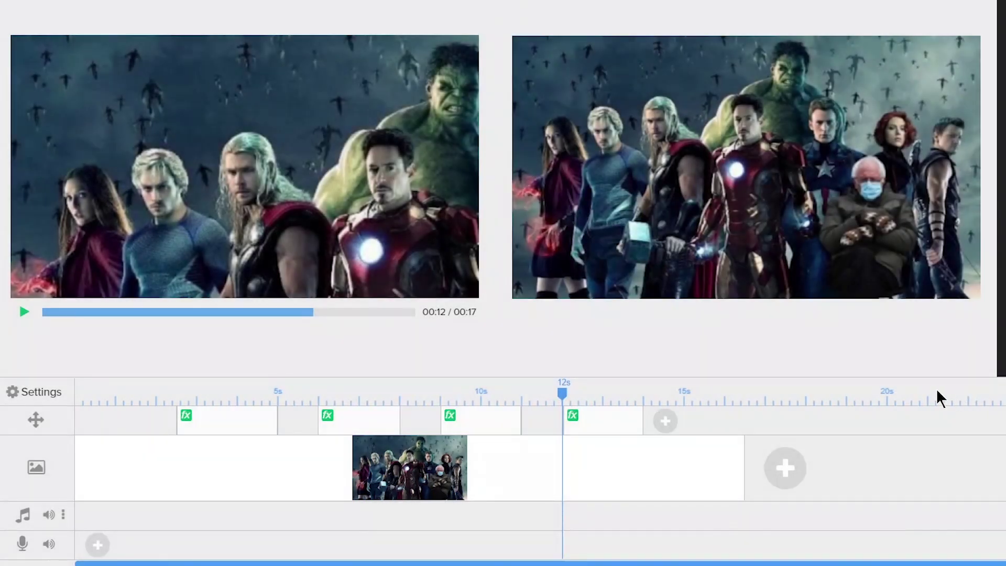
pyautogui.moveTo(562, 391); pyautogui.dragTo(481, 392)
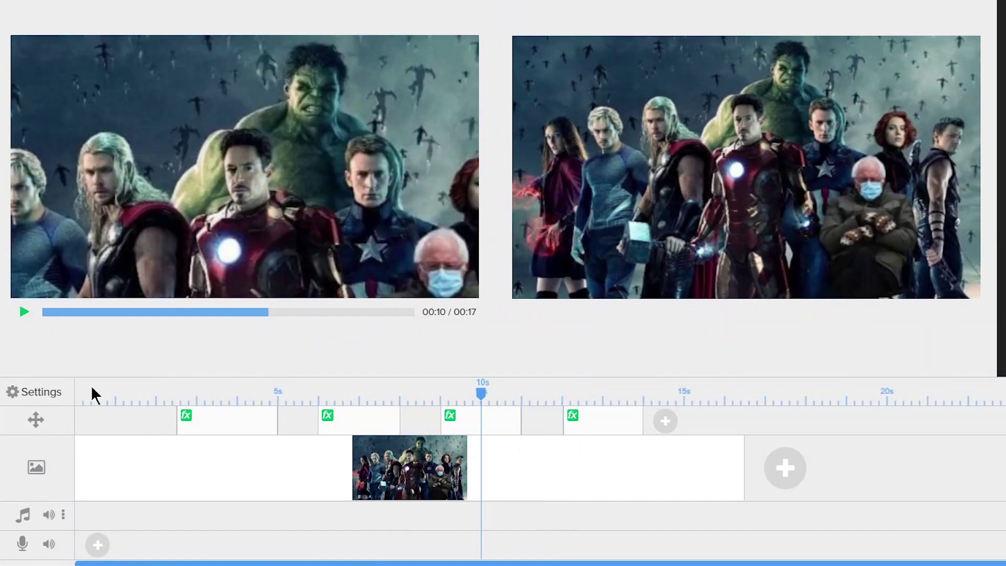
pyautogui.moveTo(84, 392)
pyautogui.mouseDown()
pyautogui.moveTo(76, 394)
pyautogui.moveTo(738, 387)
pyautogui.moveTo(715, 401)
pyautogui.mouseUp()
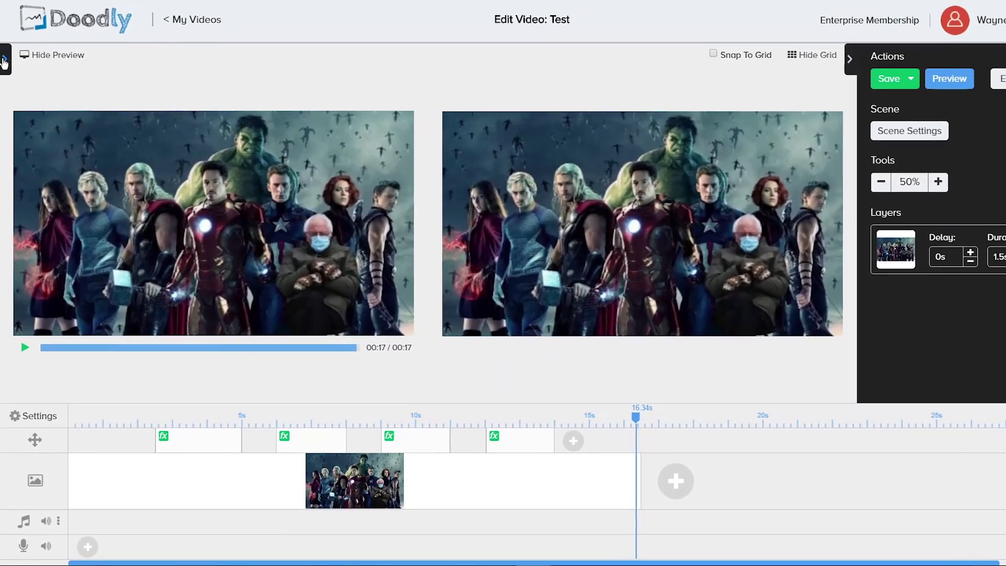
# Step: Search the image library for 'white' and add the white mask as a new layer
pyautogui.click(4, 61)
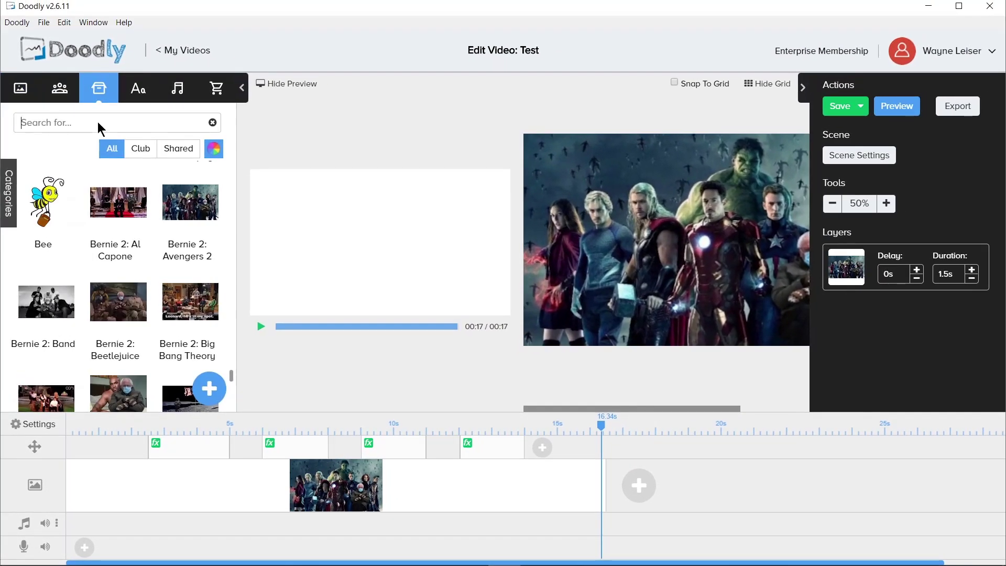
pyautogui.click(101, 125)
pyautogui.write('white')
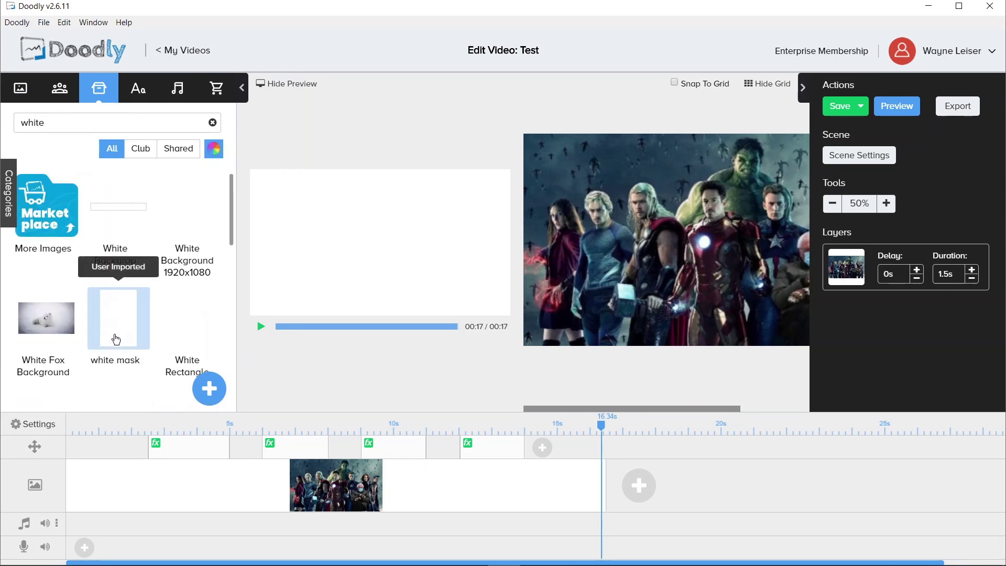
pyautogui.moveTo(116, 334); pyautogui.dragTo(677, 265)
pyautogui.click(457, 312)
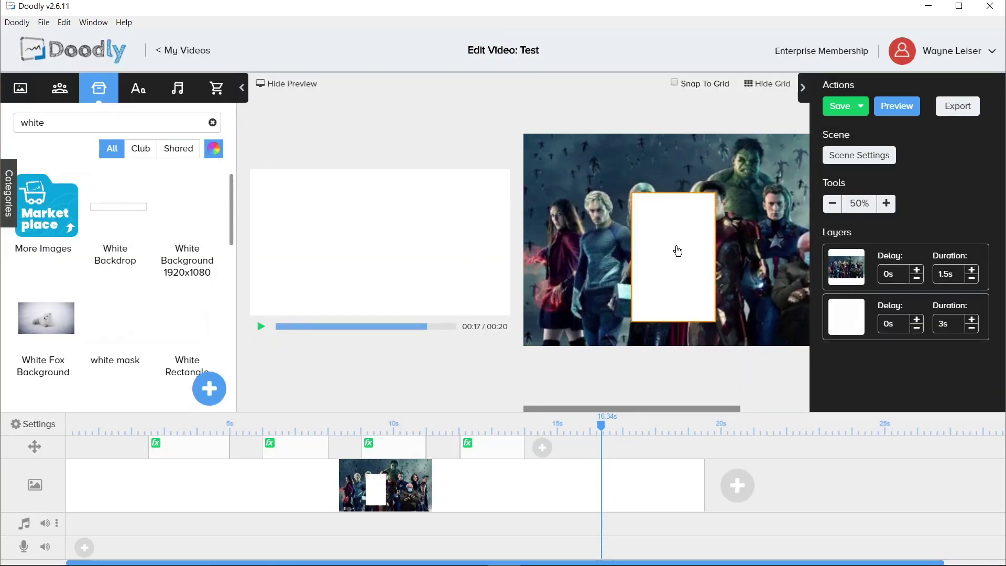
# Step: Align the white mask to the image's top-left and stretch it over the whole image at 75% view
pyautogui.moveTo(676, 249); pyautogui.dragTo(598, 282)
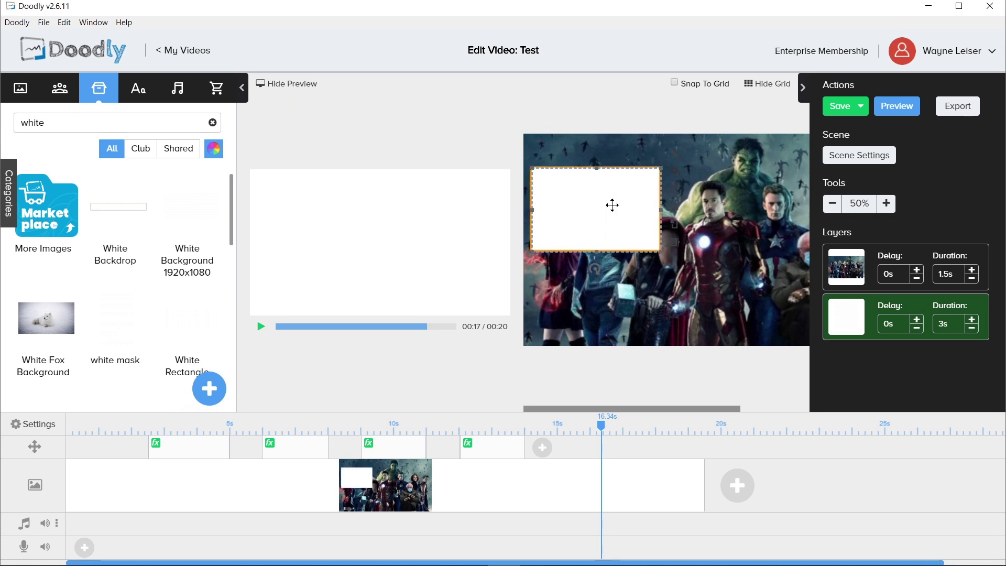
pyautogui.moveTo(611, 204); pyautogui.dragTo(595, 169)
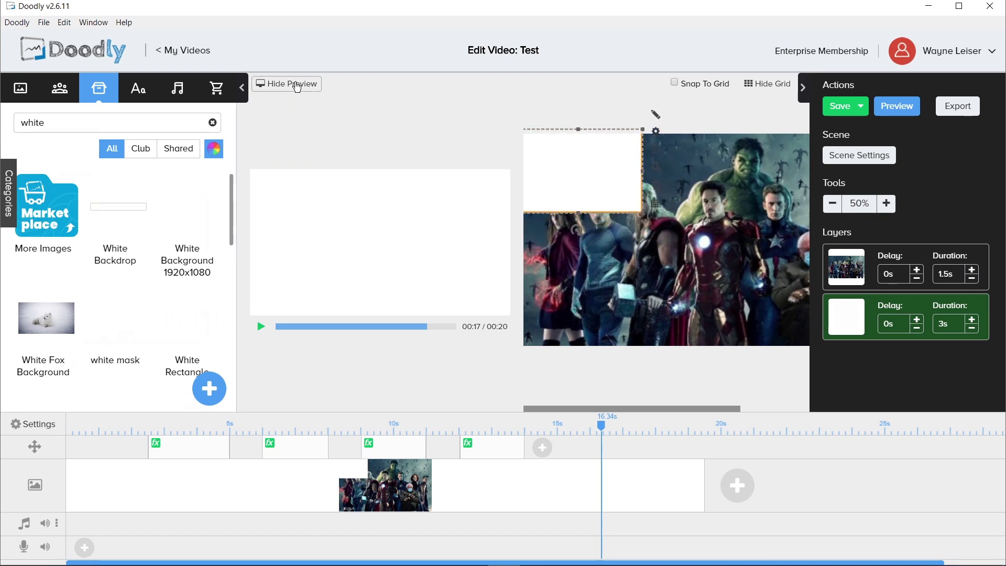
pyautogui.click(272, 84)
pyautogui.click(242, 88)
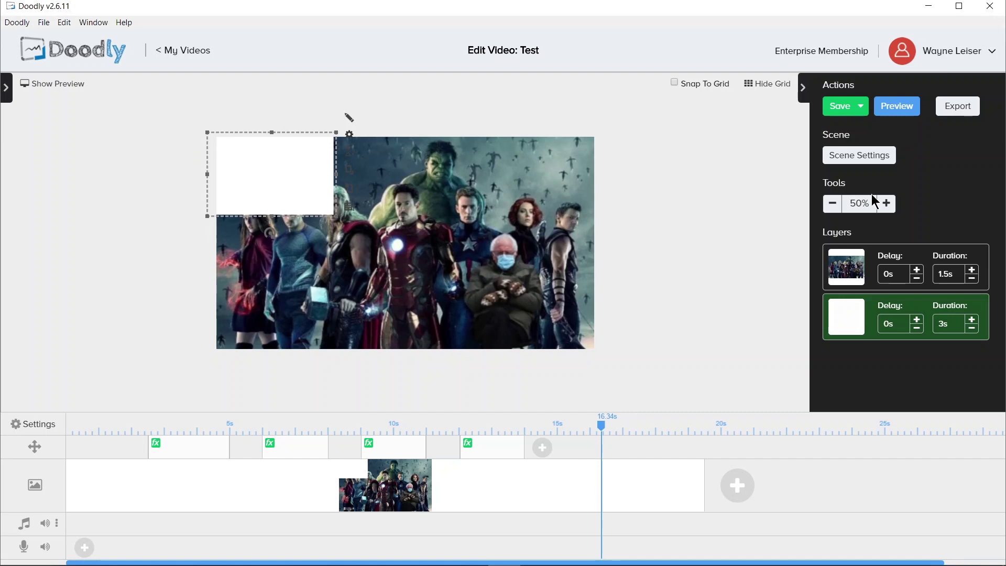
pyautogui.click(888, 204)
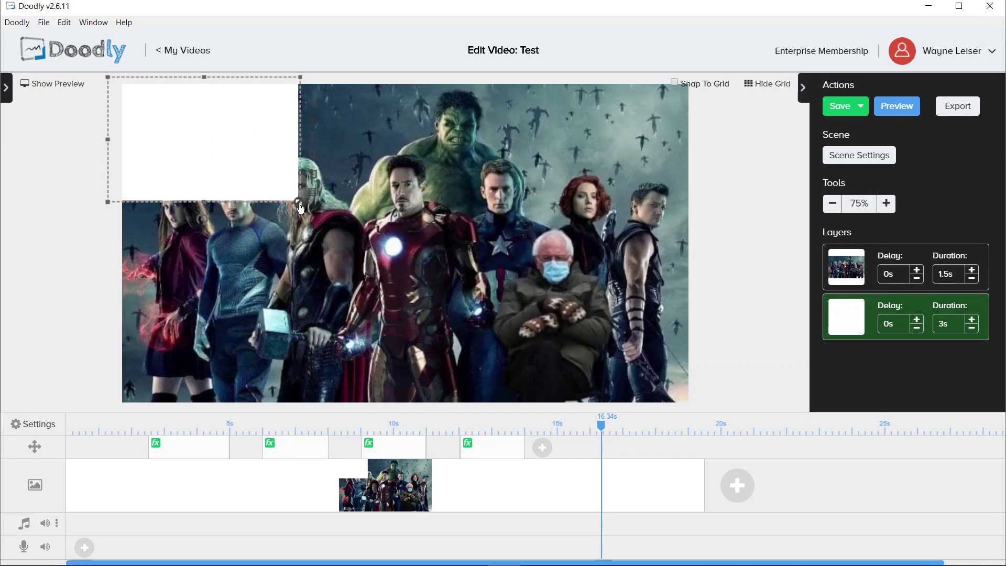
pyautogui.moveTo(301, 209); pyautogui.dragTo(798, 359)
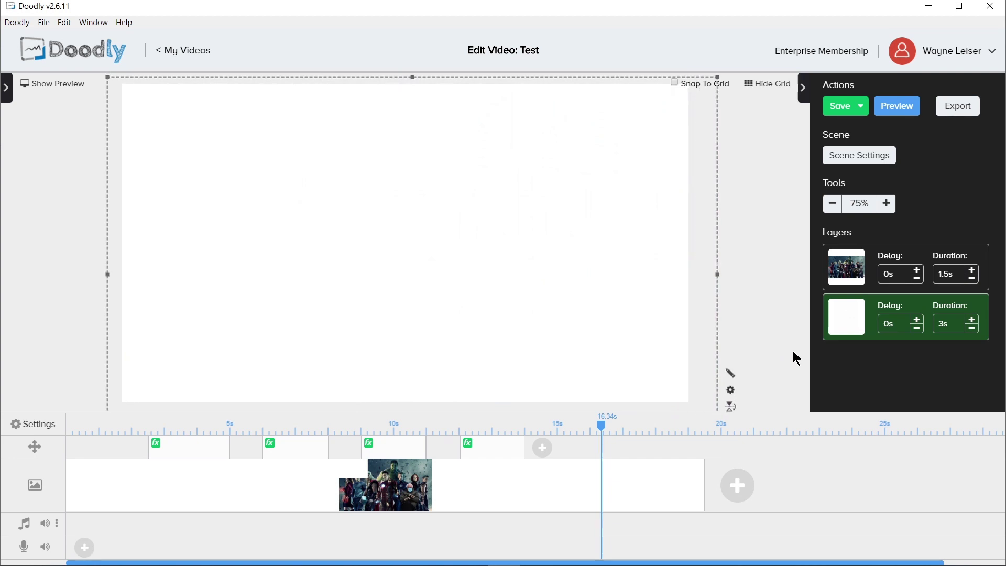
# Step: Set the white mask's Reveal Mode to Fade and save back to the video
pyautogui.click(731, 374)
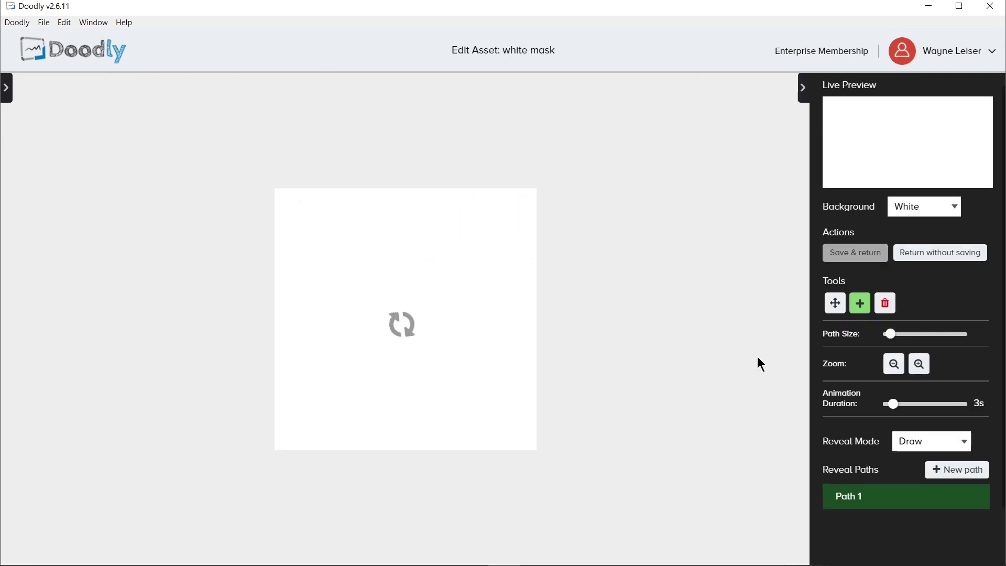
pyautogui.click(928, 479)
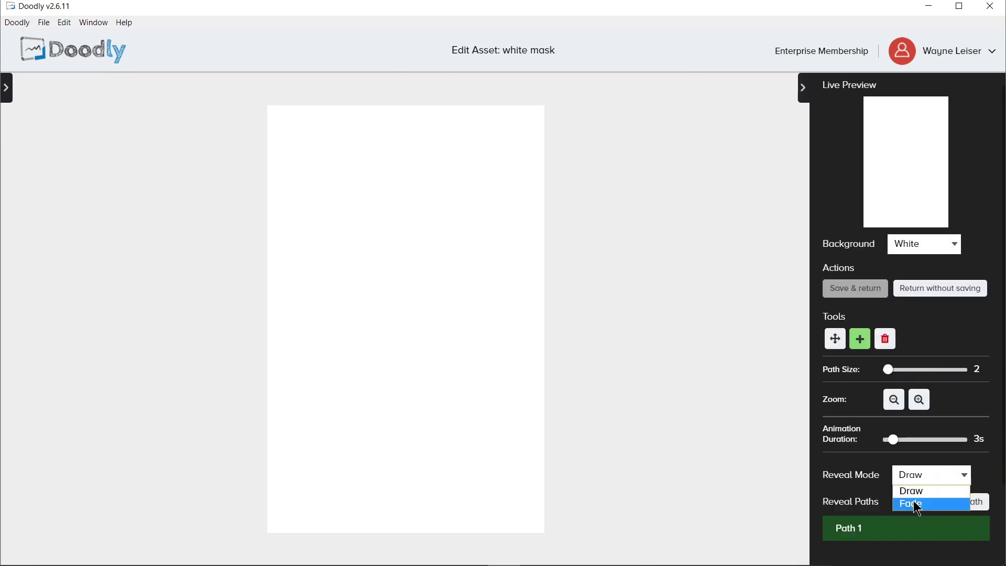
pyautogui.click(916, 506)
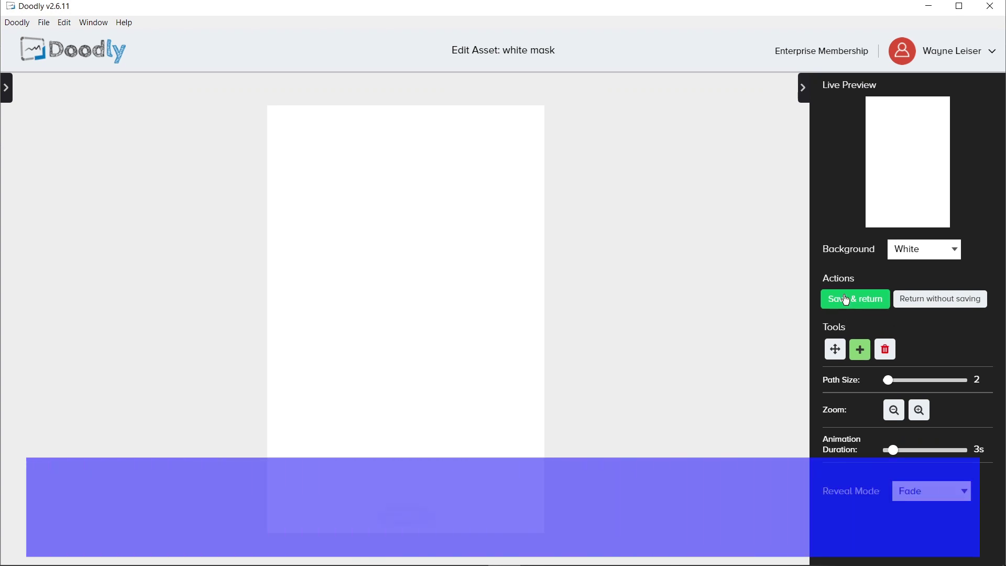
pyautogui.click(848, 296)
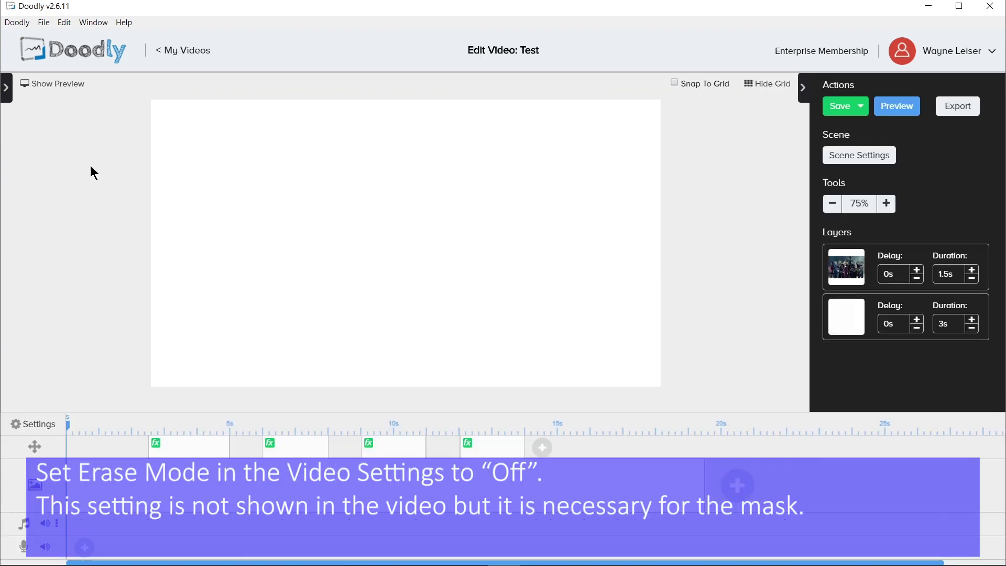
# Step: Restore the preview and play the scene from the start
pyautogui.click(38, 84)
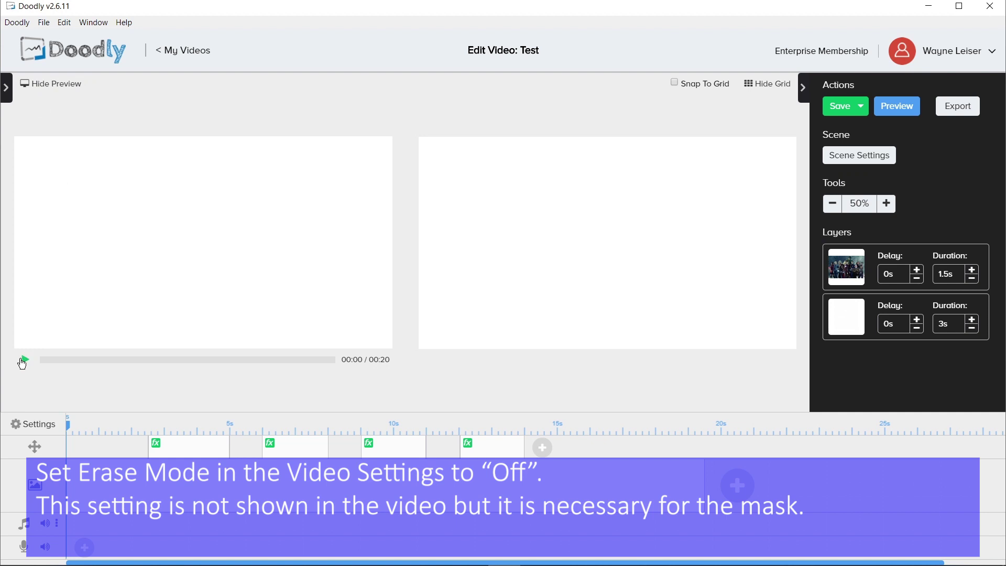
pyautogui.click(26, 363)
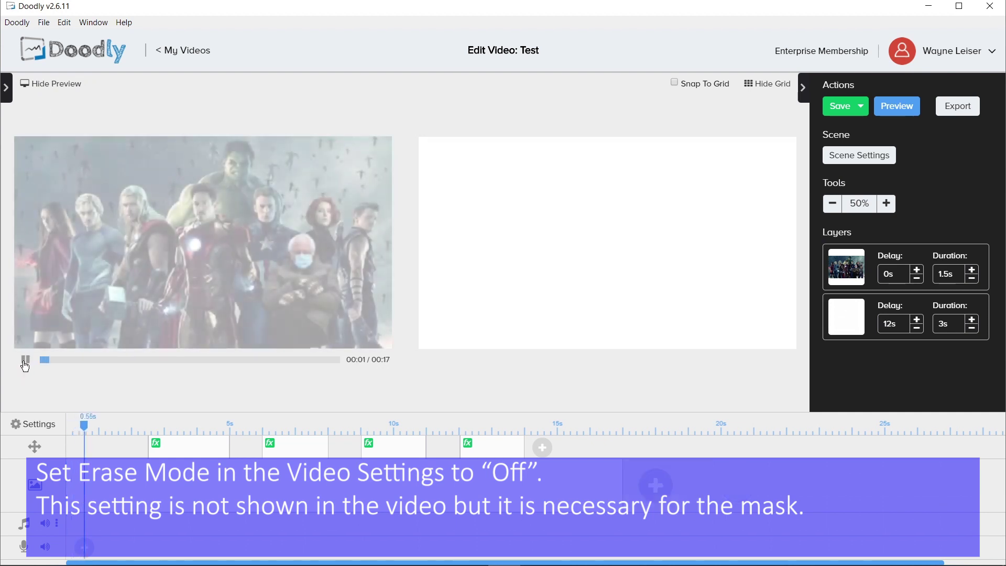